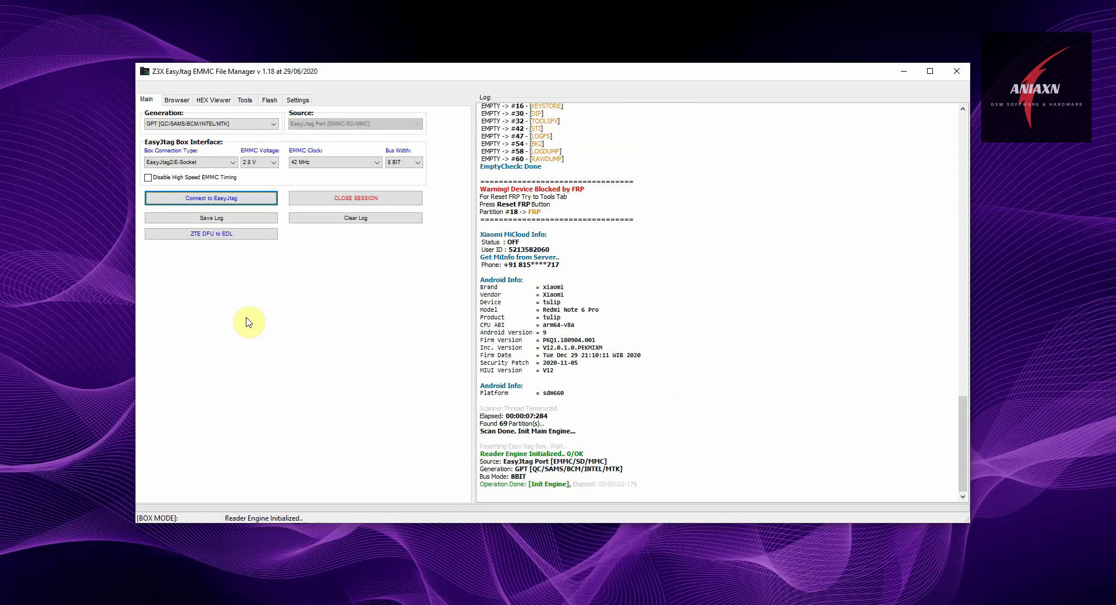
# Examine the EMMC SLC life time and EMMC health warning lines in the connection log
pyautogui.moveTo(964, 478); pyautogui.dragTo(967, 254)
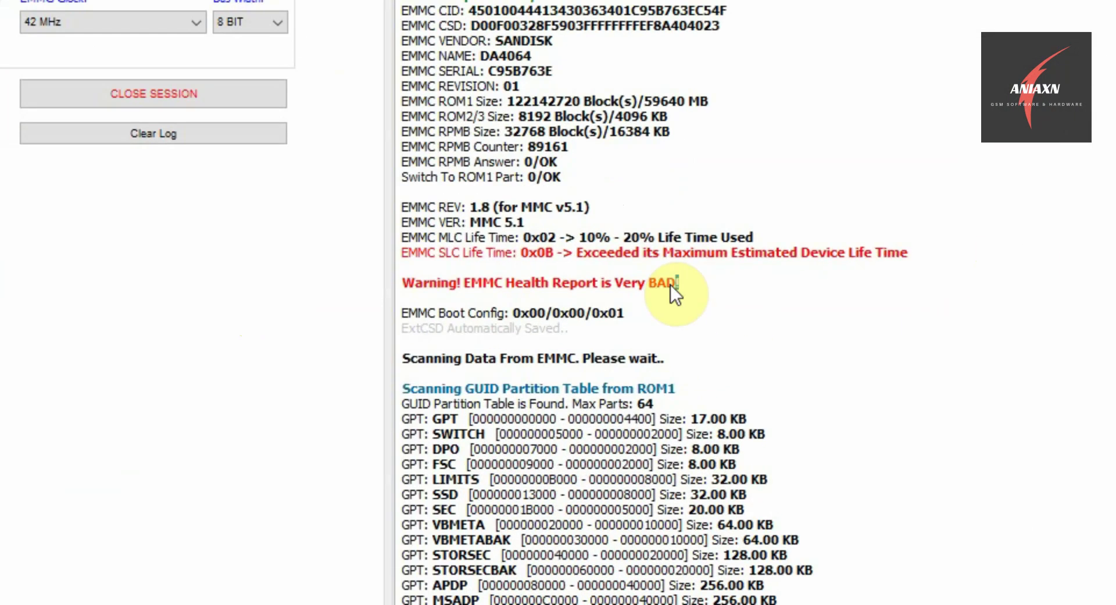
pyautogui.moveTo(671, 285); pyautogui.dragTo(396, 253)
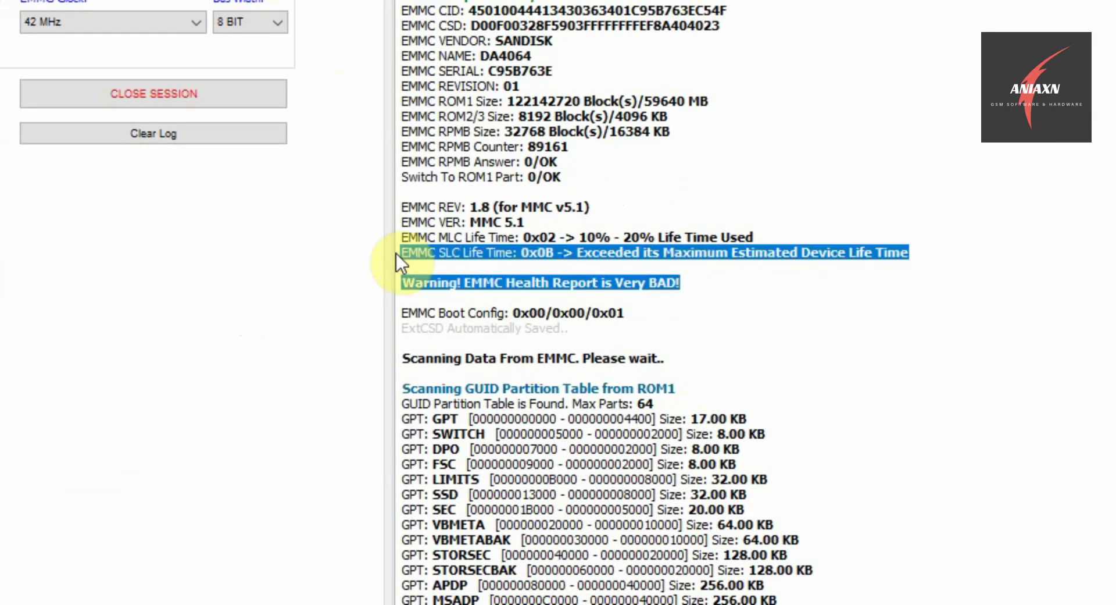
pyautogui.click(745, 305)
pyautogui.moveTo(710, 291); pyautogui.dragTo(417, 253)
pyautogui.click(710, 292)
pyautogui.moveTo(710, 292); pyautogui.dragTo(404, 251)
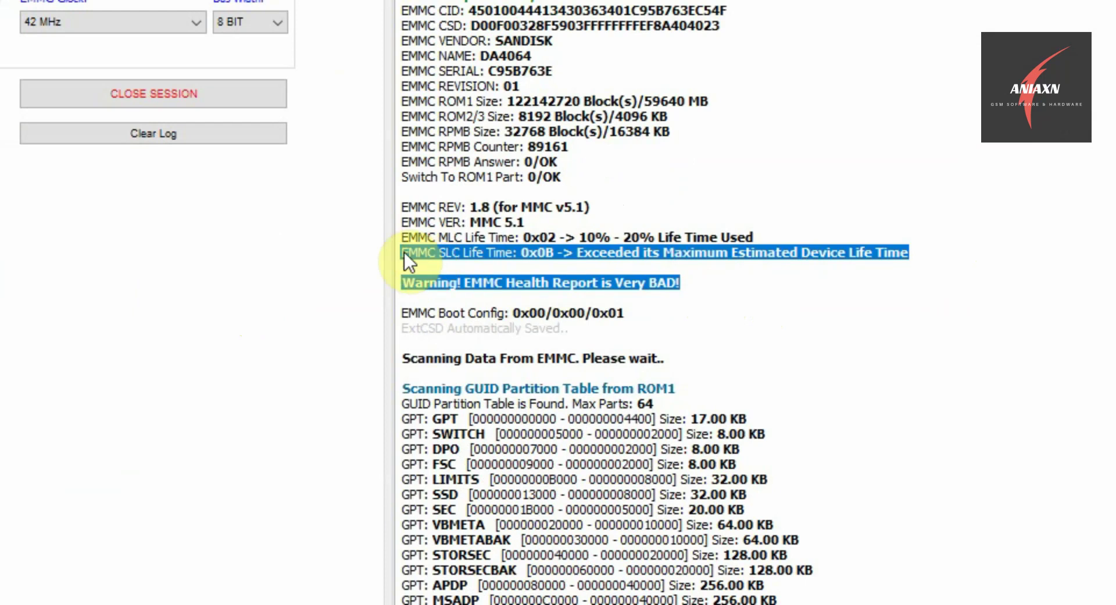
pyautogui.click(730, 291)
pyautogui.moveTo(730, 291); pyautogui.dragTo(386, 256)
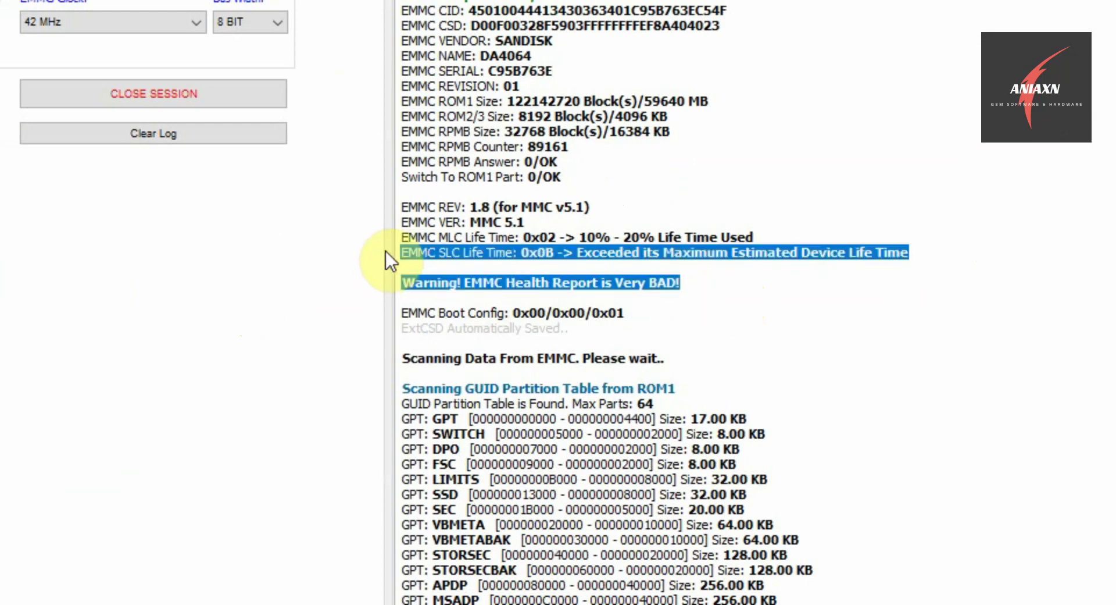
pyautogui.click(386, 256)
# Examine the USERDATA encryption warning, the FRP block notice and the Xiaomi MiCloud information in the log
pyautogui.moveTo(974, 247); pyautogui.dragTo(925, 412)
pyautogui.moveTo(673, 311); pyautogui.dragTo(465, 293)
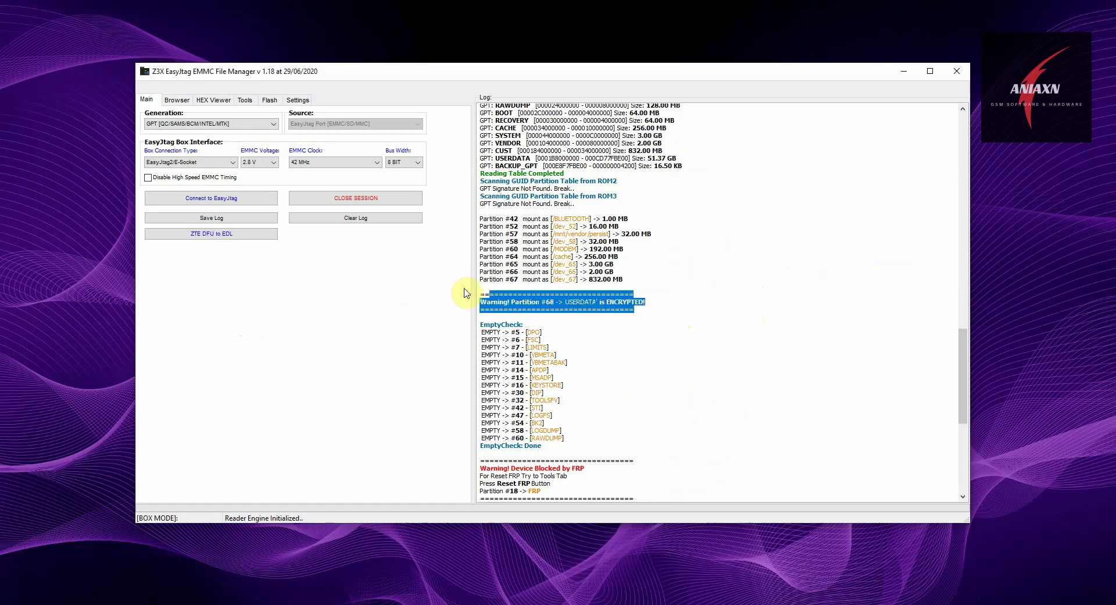
pyautogui.click(685, 375)
pyautogui.scroll(-2, 718, 478)
pyautogui.moveTo(544, 446); pyautogui.dragTo(448, 416)
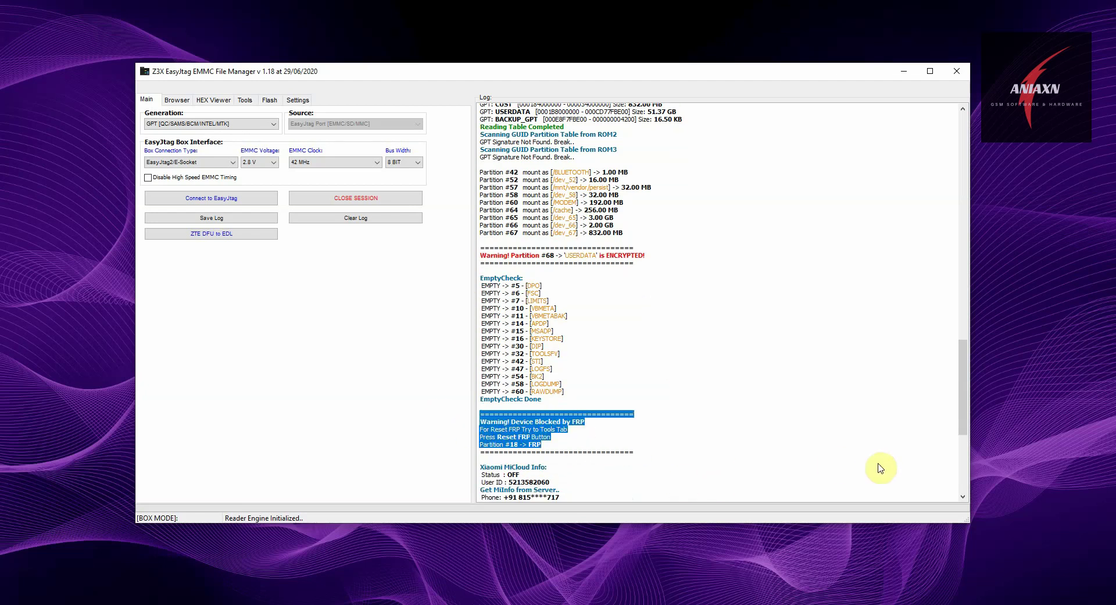
pyautogui.click(866, 468)
pyautogui.scroll(-3, 813, 462)
pyautogui.moveTo(620, 463); pyautogui.dragTo(428, 422)
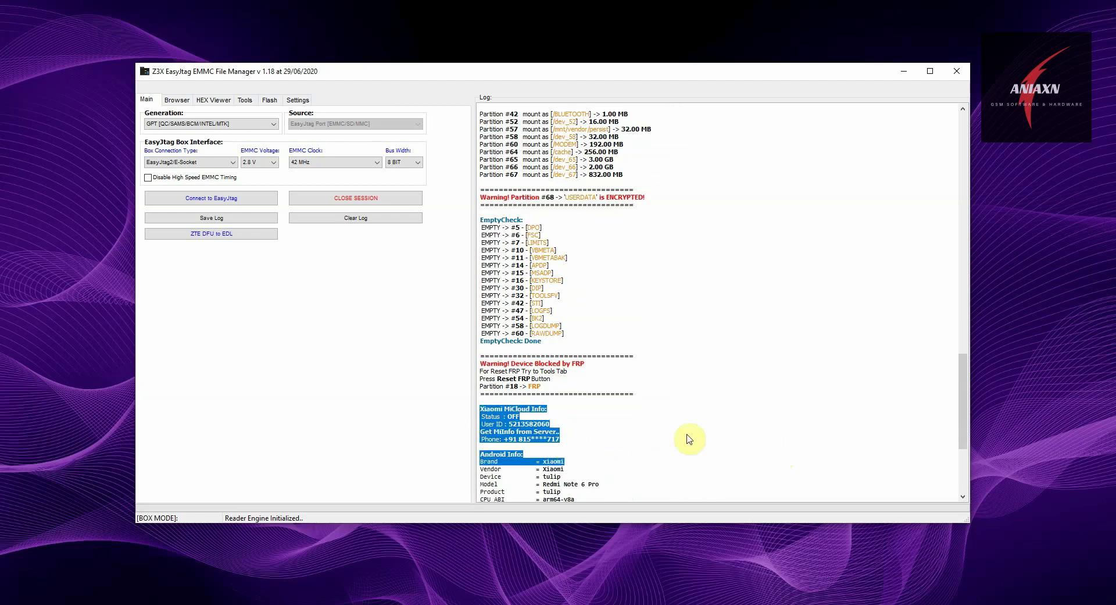
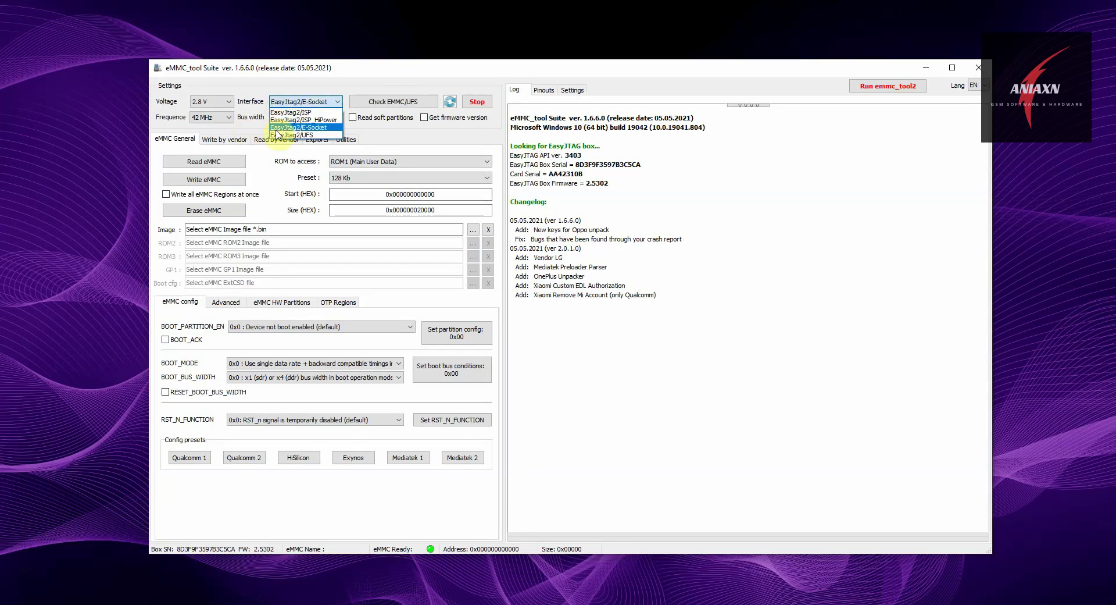
# In eMMC_tool Suite, set the interface to EasyJtag2/E-Socket and the frequency to 42 MHz, and check the eMMC with soft partitions read
pyautogui.click(281, 133)
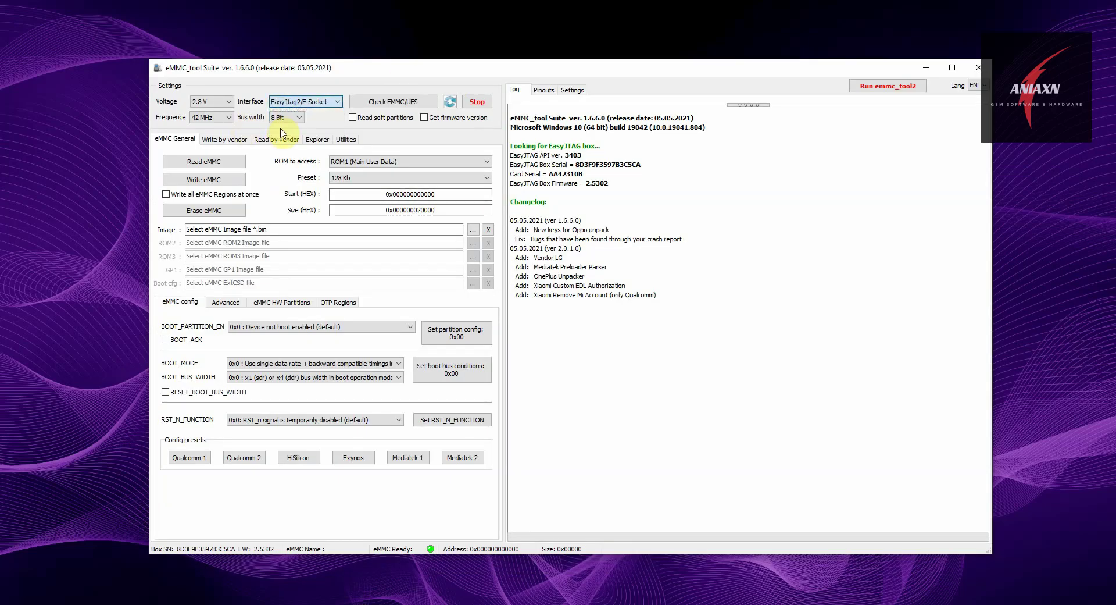
pyautogui.click(221, 120)
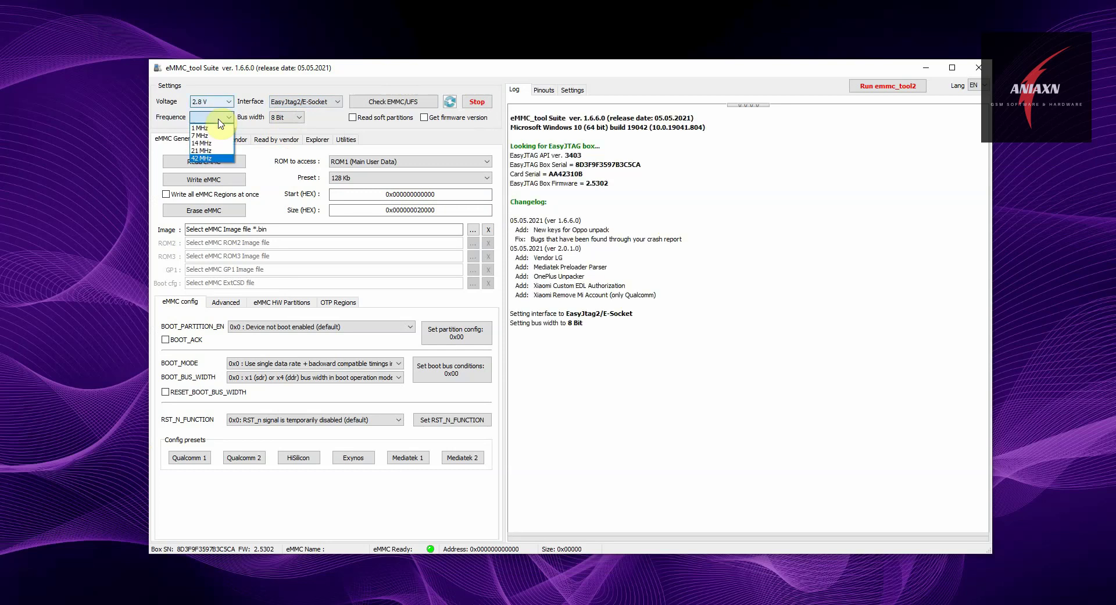
pyautogui.click(223, 157)
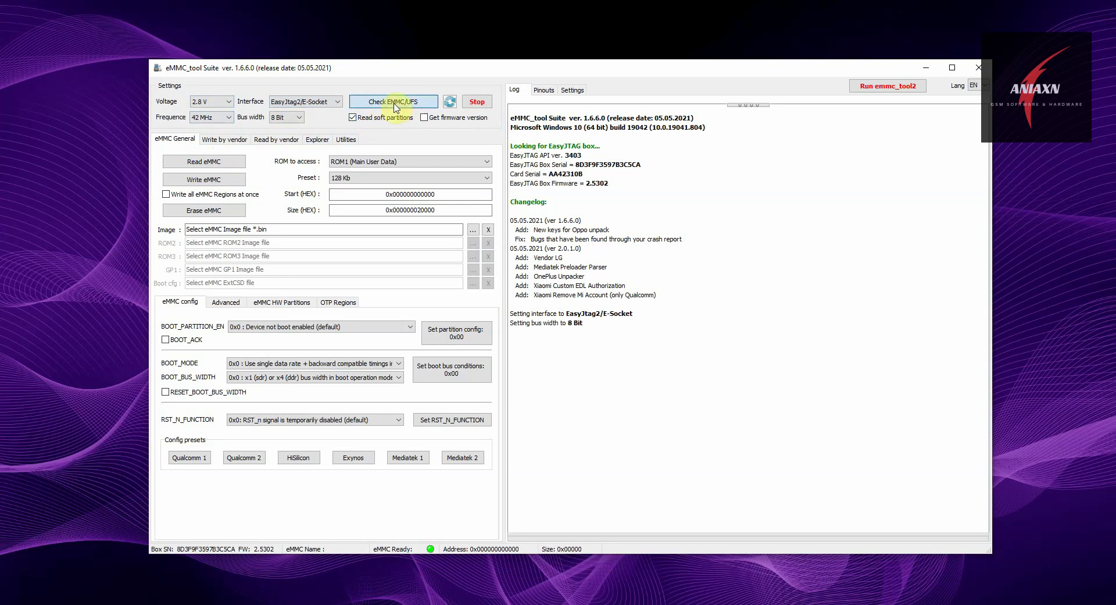
pyautogui.click(394, 105)
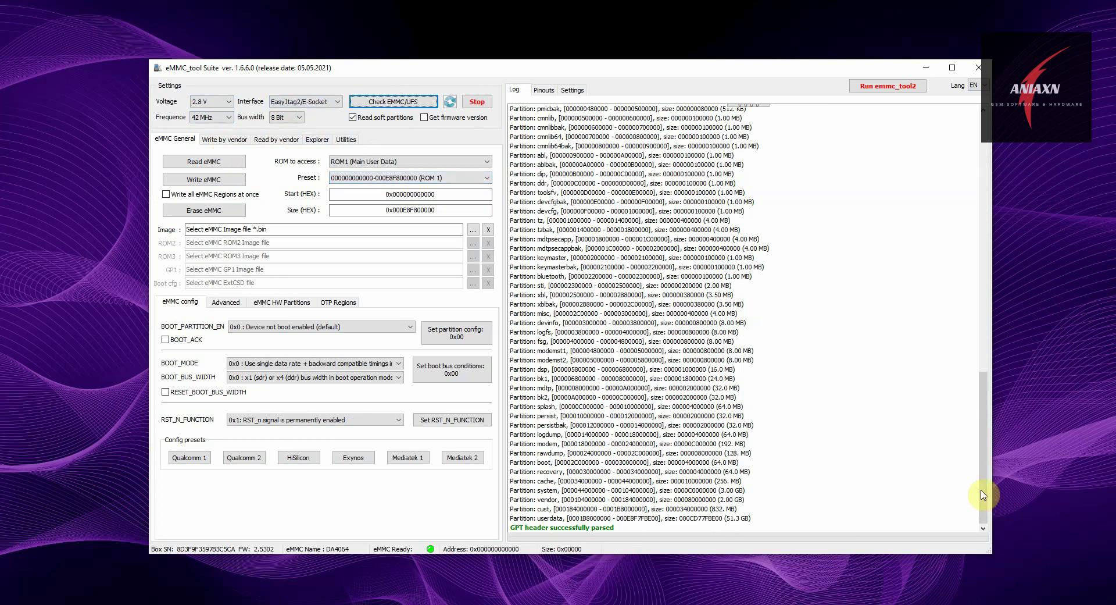
# Examine the eMMC device information, life time estimations, Pre EOL information and partition list in the log
pyautogui.moveTo(984, 492); pyautogui.dragTo(973, 343)
pyautogui.scroll(3, 973, 343)
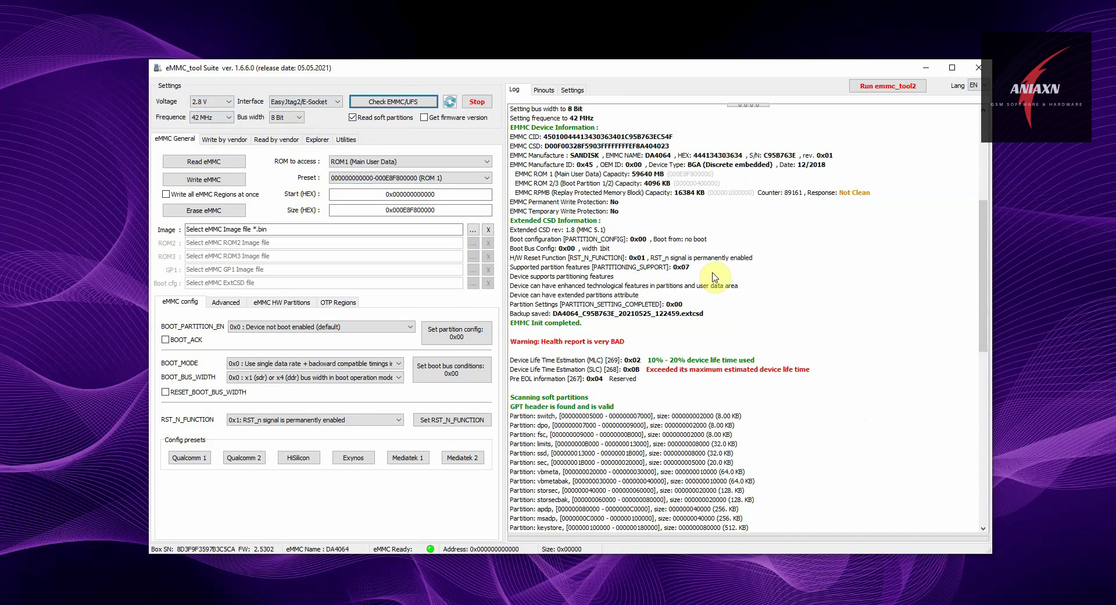
pyautogui.moveTo(986, 282)
pyautogui.mouseDown()
pyautogui.moveTo(986, 218)
pyautogui.moveTo(983, 284)
pyautogui.mouseUp()
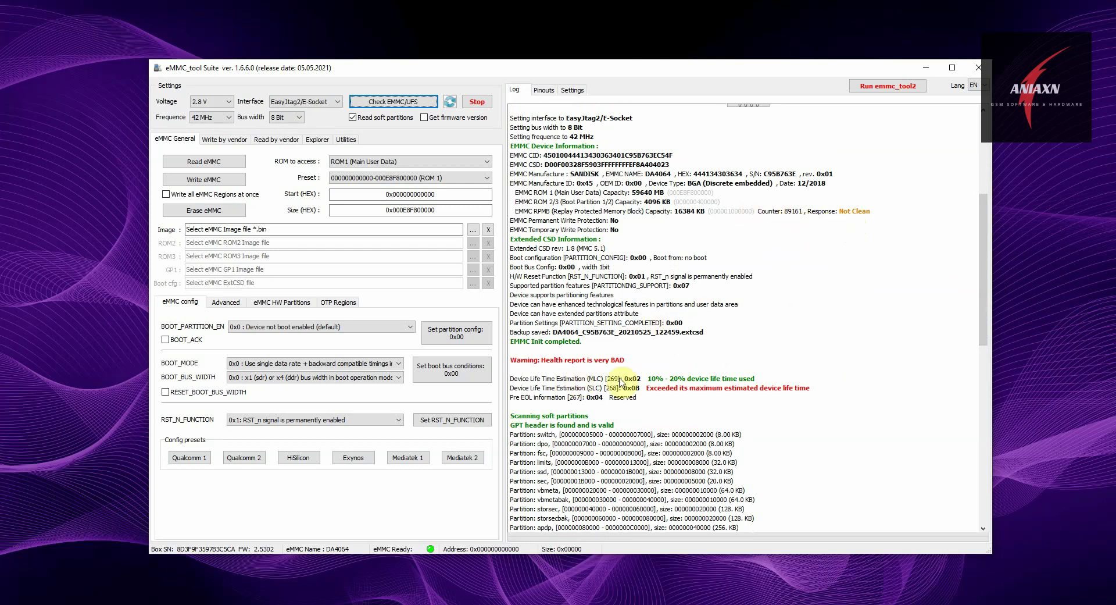
pyautogui.moveTo(984, 298)
pyautogui.mouseDown()
pyautogui.moveTo(986, 526)
pyautogui.moveTo(984, 306)
pyautogui.mouseUp()
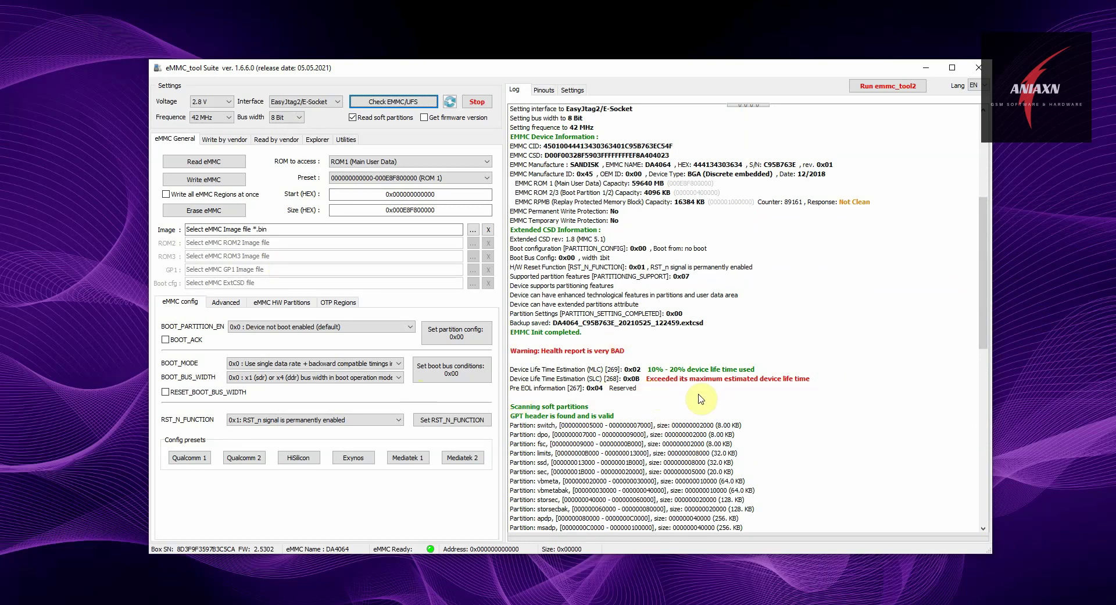
pyautogui.click(842, 387)
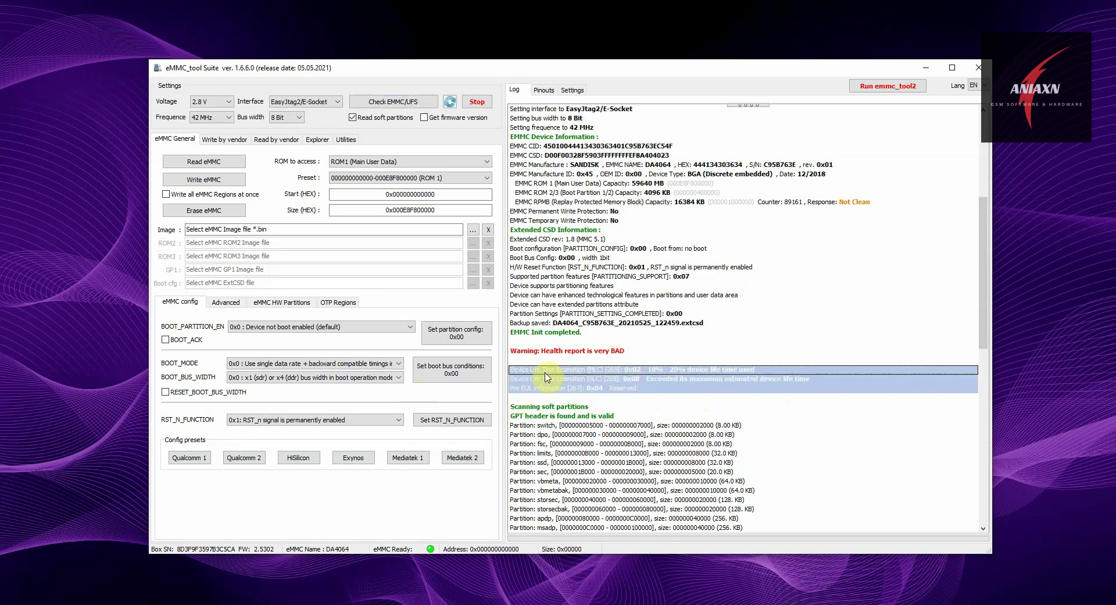
pyautogui.click(779, 406)
pyautogui.moveTo(984, 343); pyautogui.dragTo(997, 508)
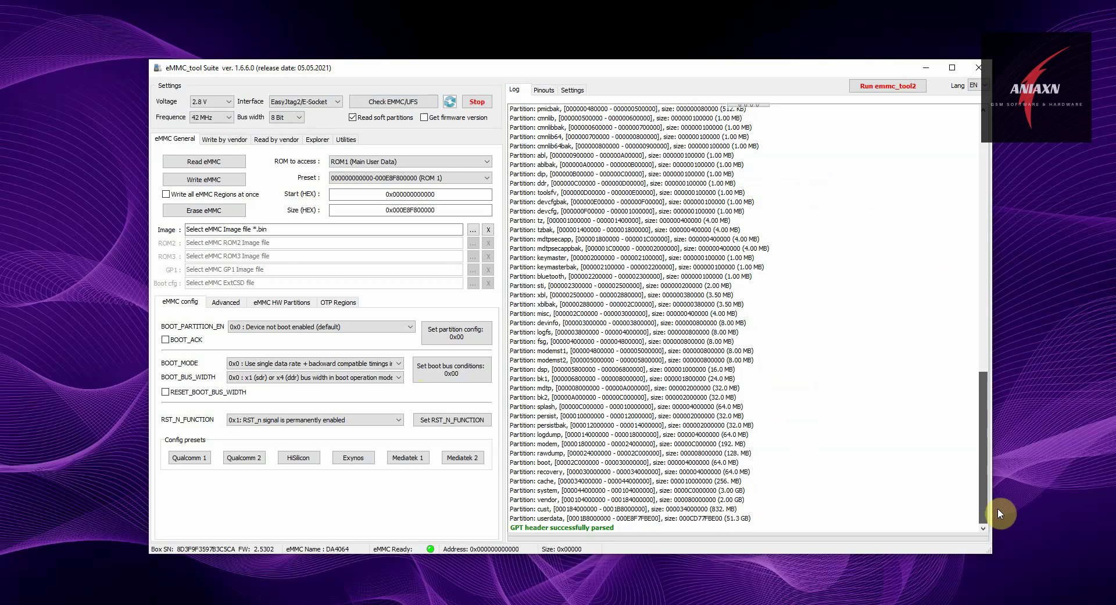
# Start reading ROM3 (Boot Partition 2) from the eMMC
pyautogui.click(386, 161)
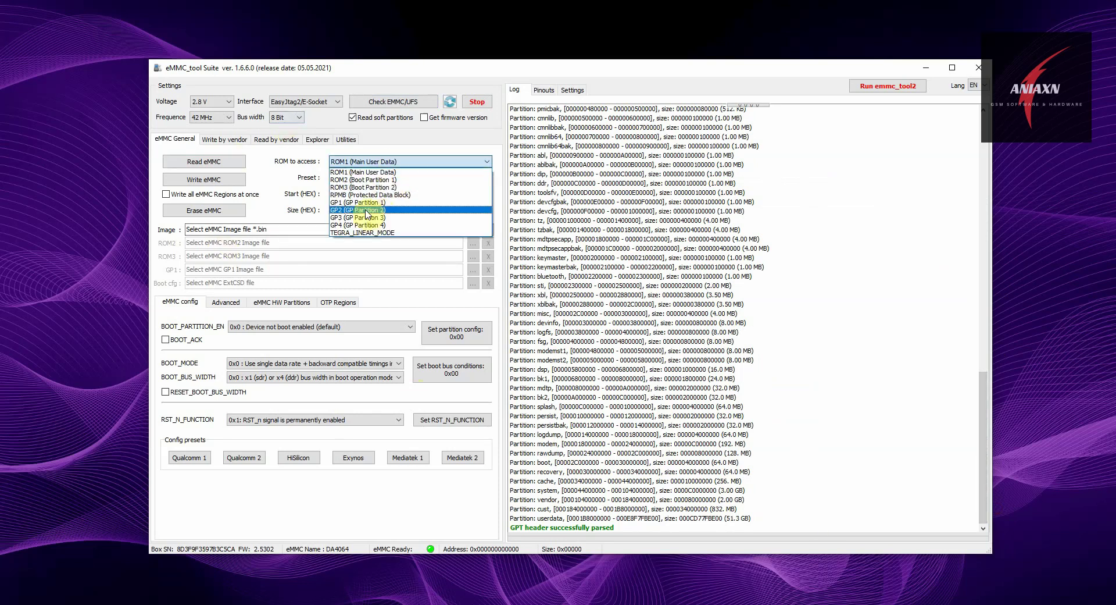
pyautogui.click(350, 187)
pyautogui.click(203, 161)
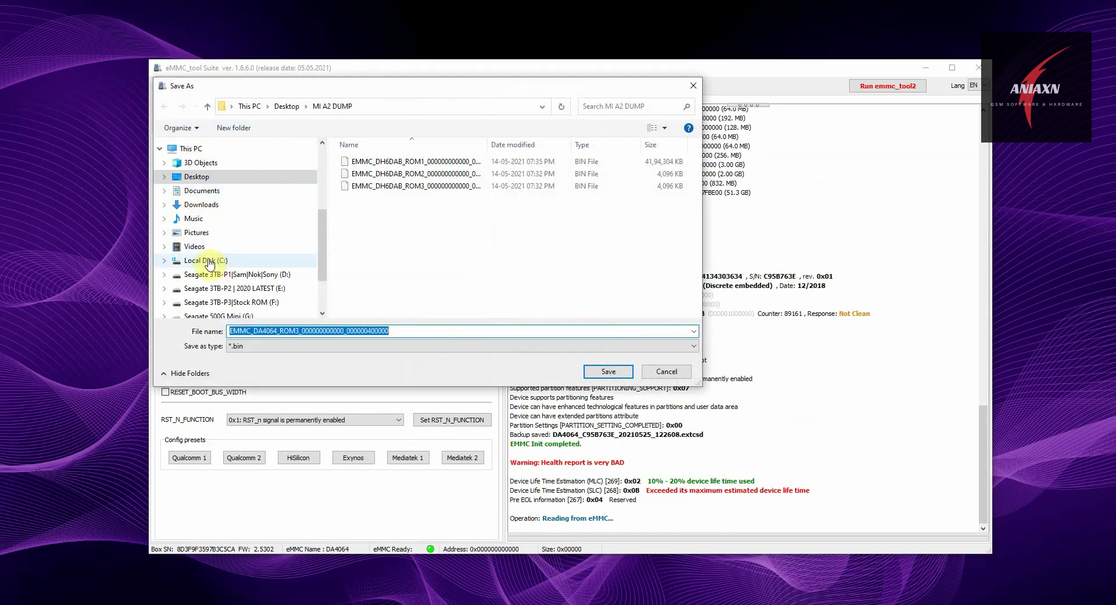
# Create a folder named REDMI NOTE 6PRO DUMP on Local Disk (C:) and save the ROM3 dump in it
pyautogui.click(208, 260)
pyautogui.click(233, 128)
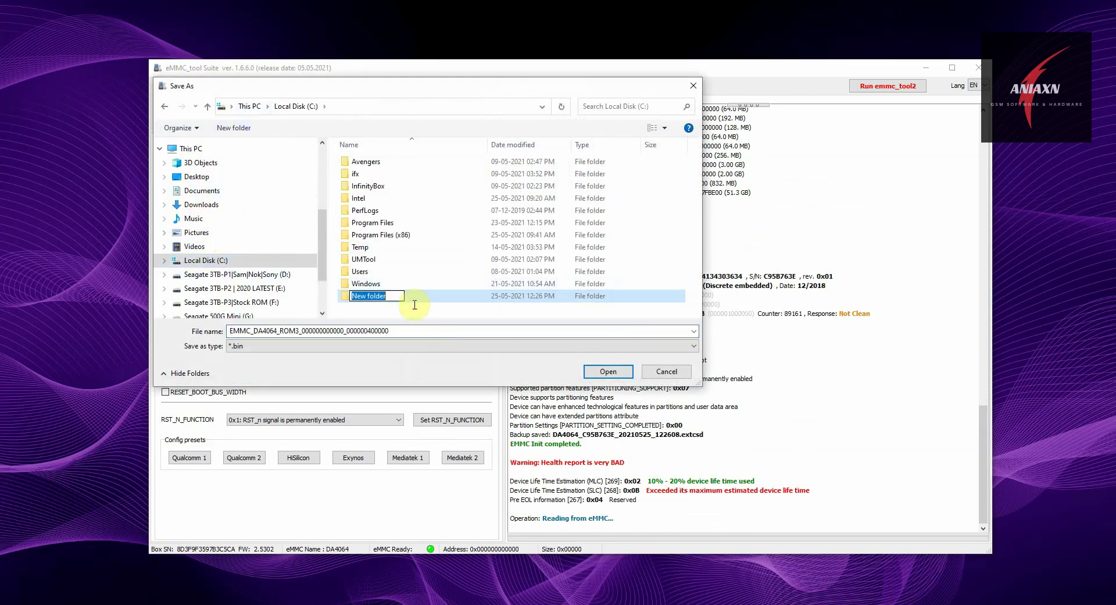
pyautogui.write('R')
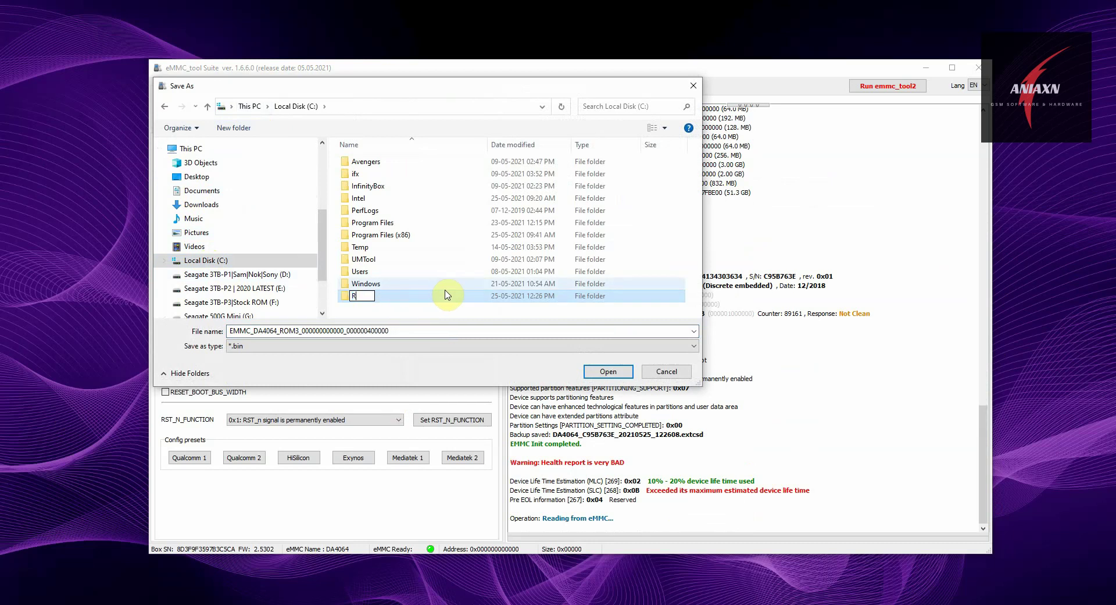
pyautogui.write('EDMI')
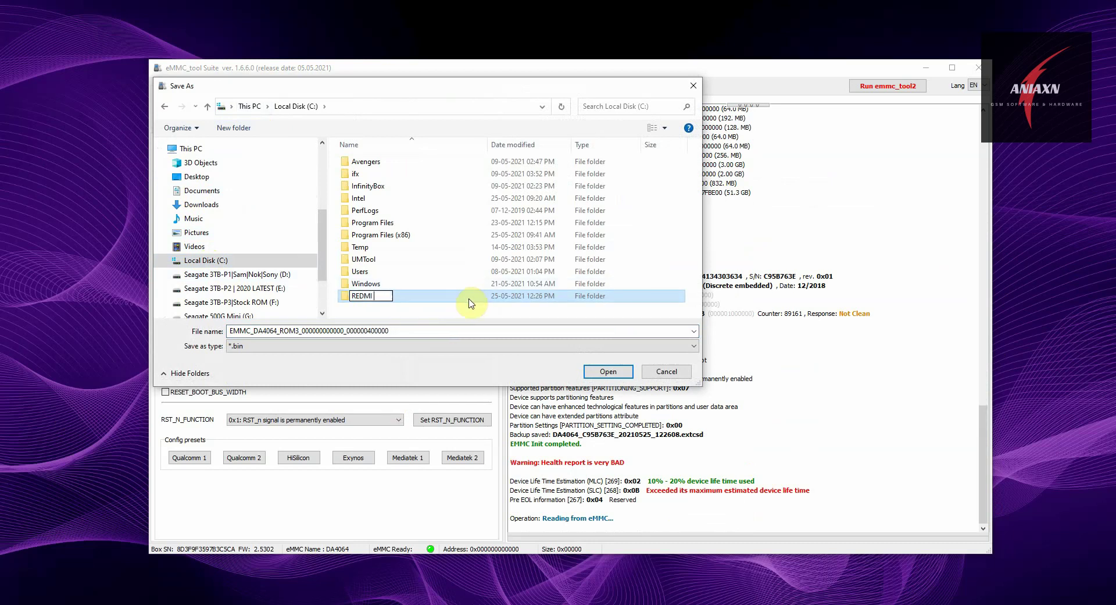
pyautogui.write(' NOTE ')
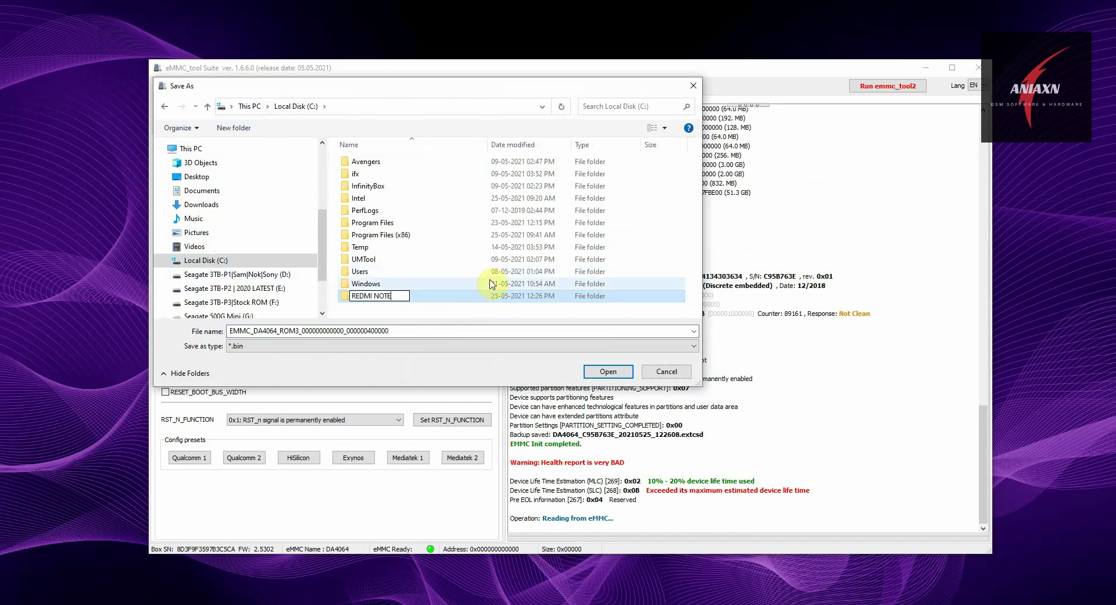
pyautogui.write('6P')
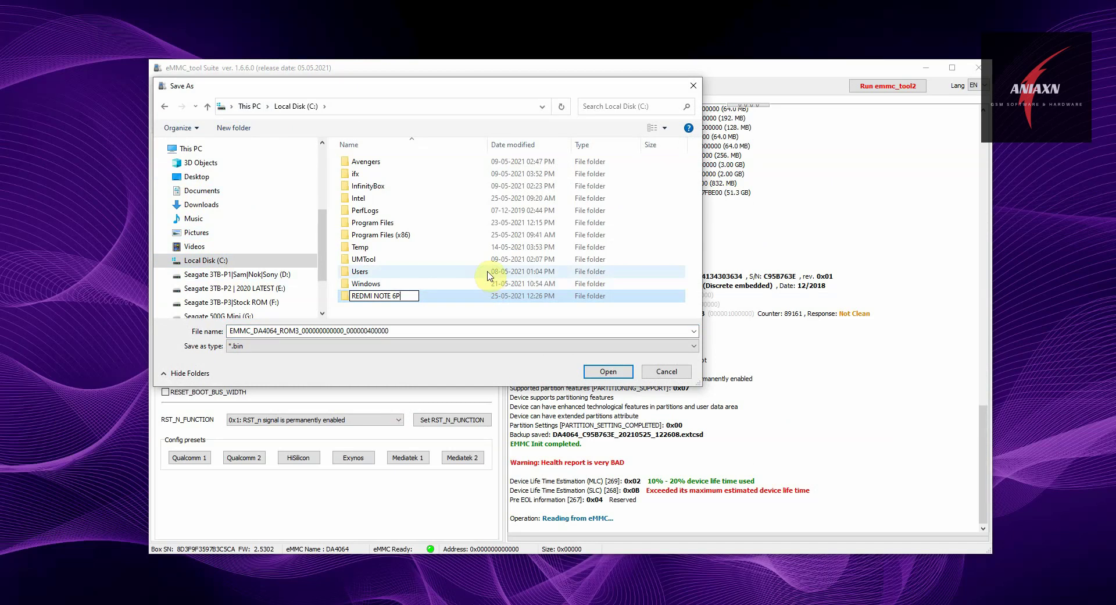
pyautogui.write('RO DUMP')
pyautogui.click(427, 313)
pyautogui.doubleClick(391, 298)
pyautogui.click(608, 371)
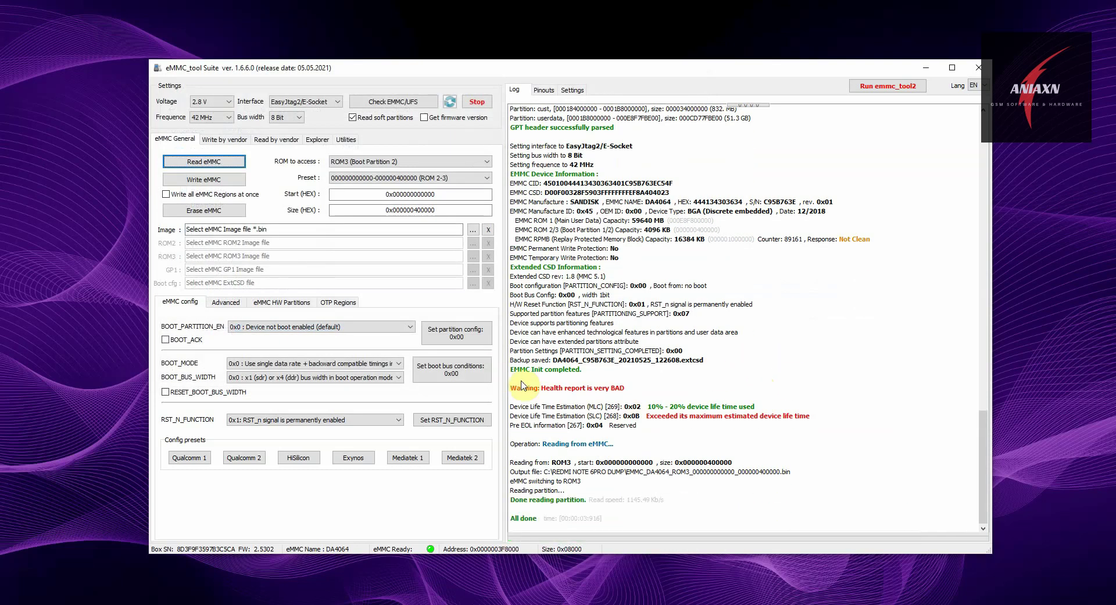
# Read ROM2 (Boot Partition 1) from the eMMC and save its dump in the REDMI NOTE 6PRO DUMP folder
pyautogui.click(400, 162)
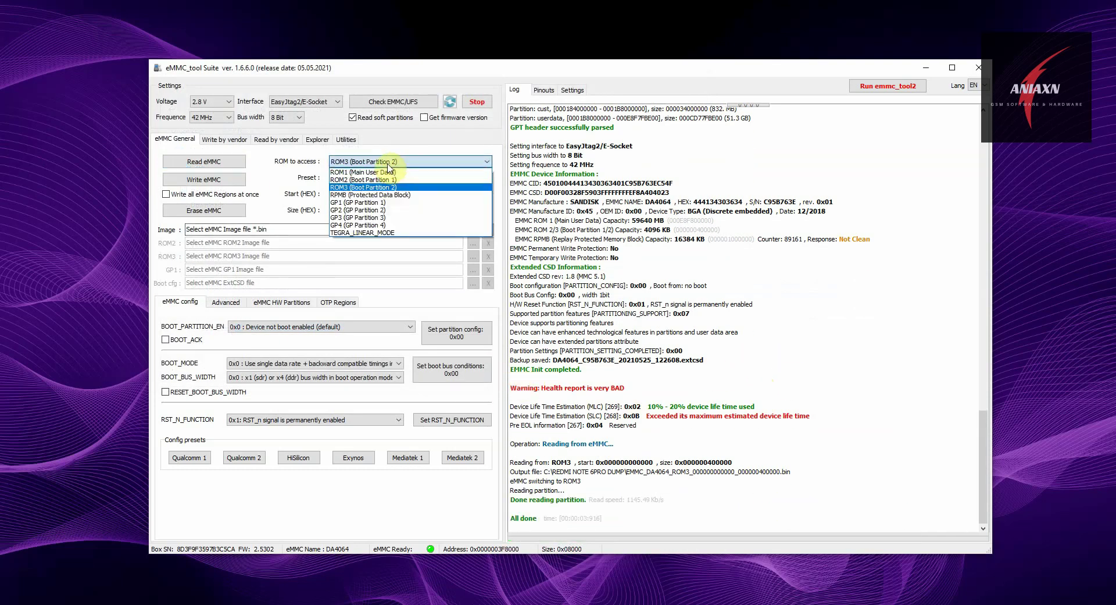
pyautogui.click(358, 183)
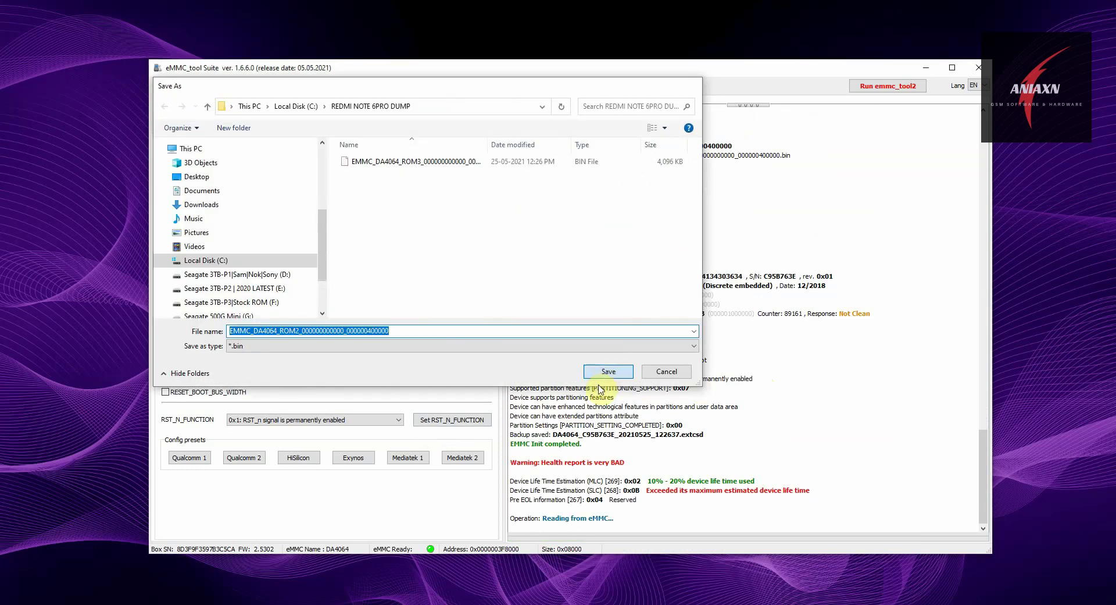
pyautogui.click(604, 369)
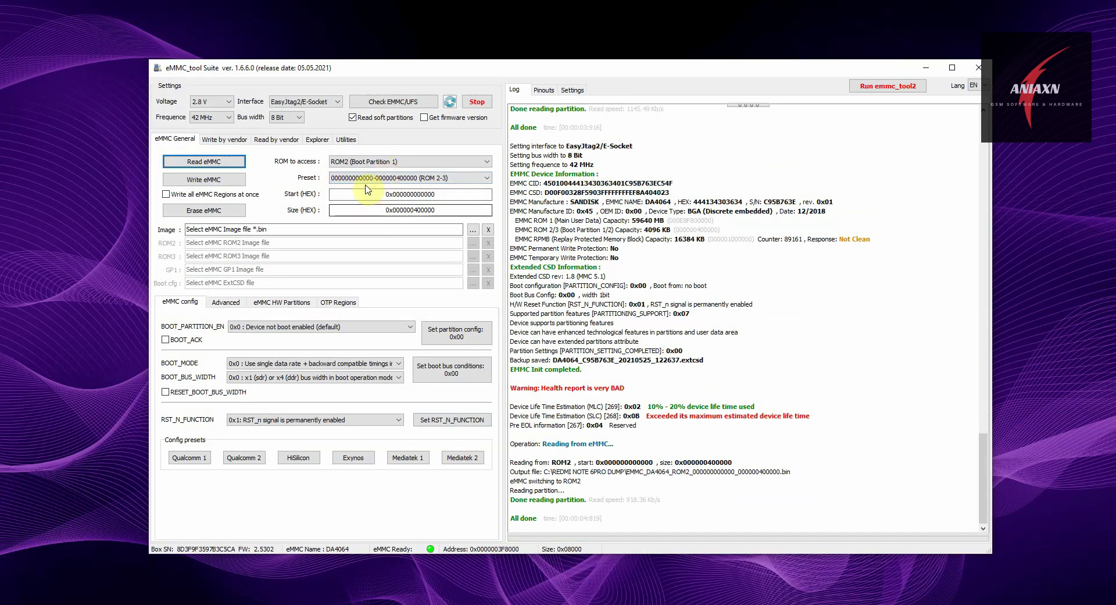
# Read ROM1 (Main User Data) with the 4 Gb preset and save its dump in the REDMI NOTE 6PRO DUMP folder
pyautogui.click(379, 162)
pyautogui.click(367, 172)
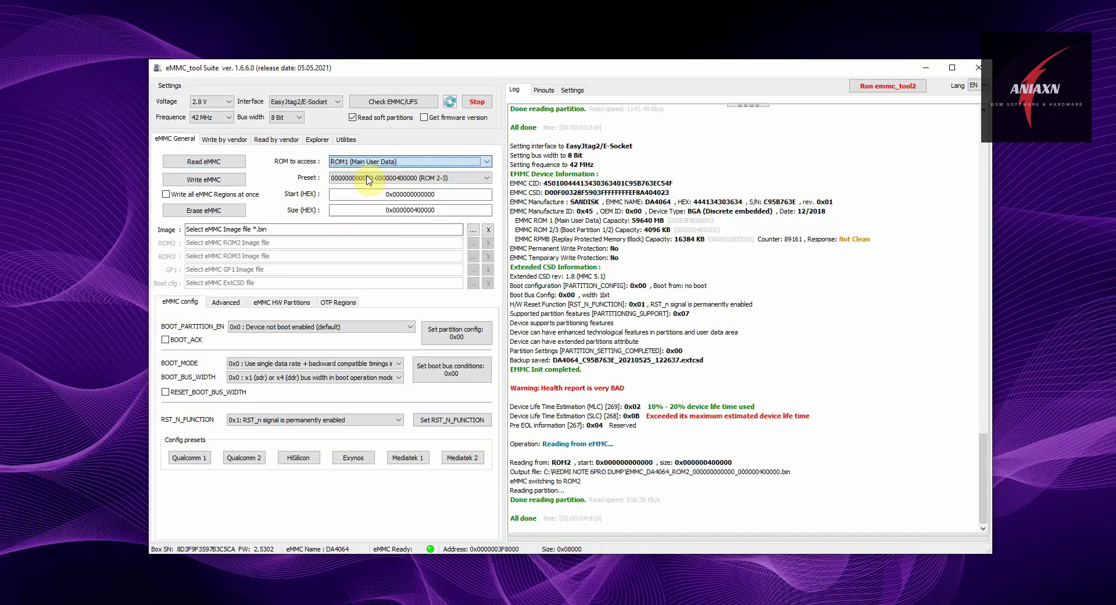
pyautogui.click(394, 178)
pyautogui.scroll(-4, 371, 285)
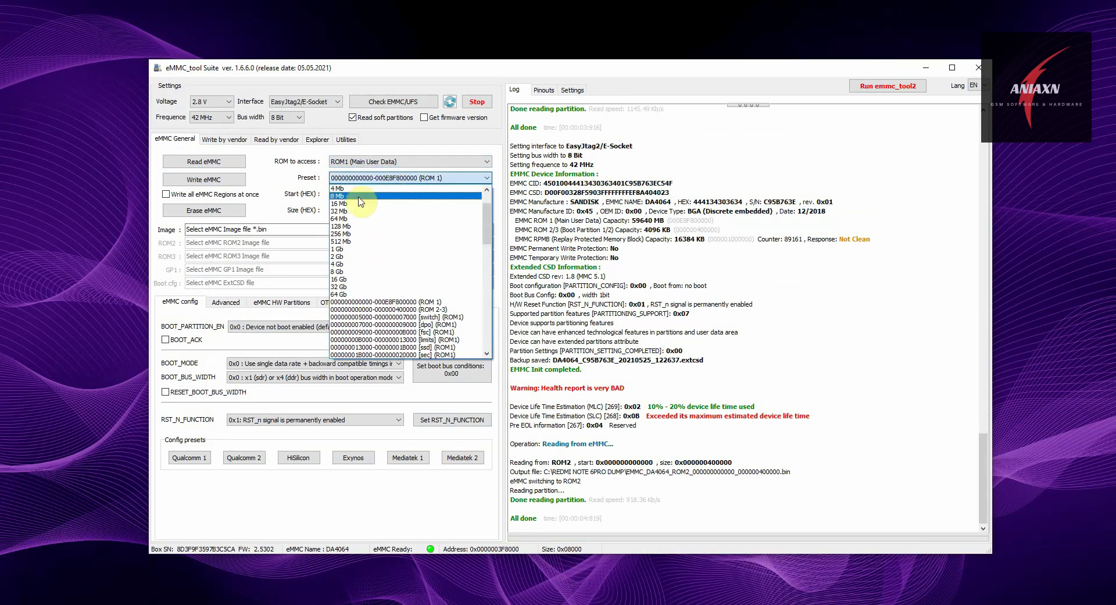
pyautogui.click(347, 270)
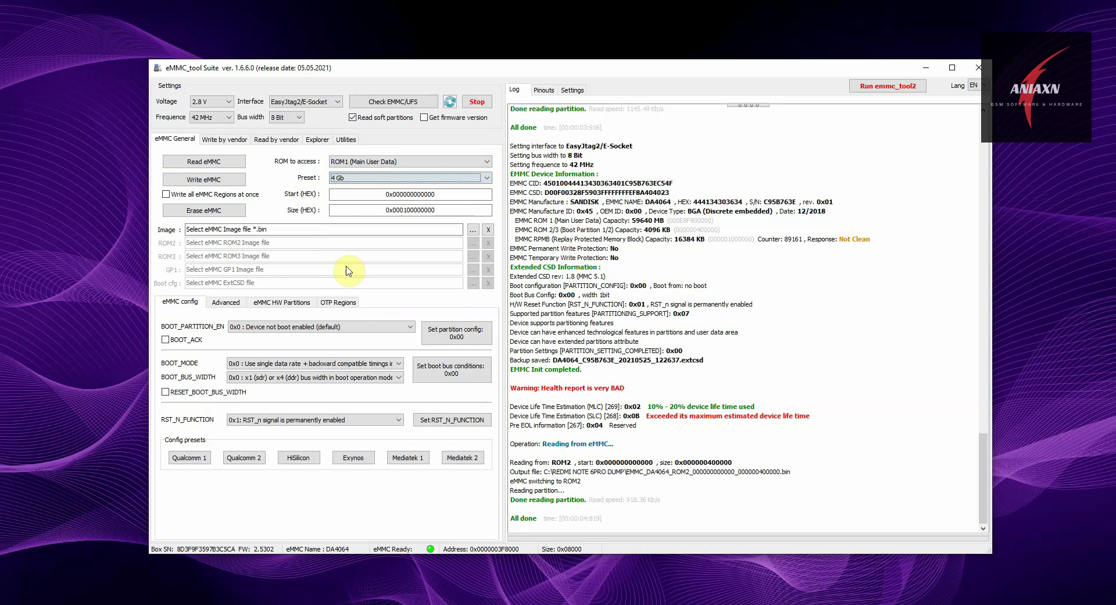
pyautogui.click(202, 163)
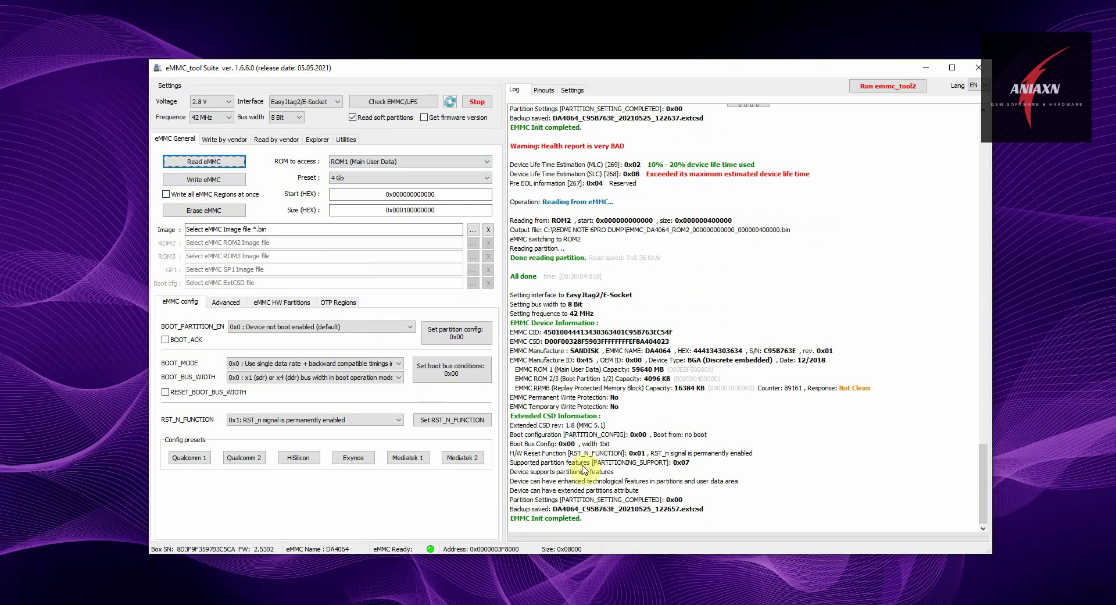
pyautogui.click(608, 372)
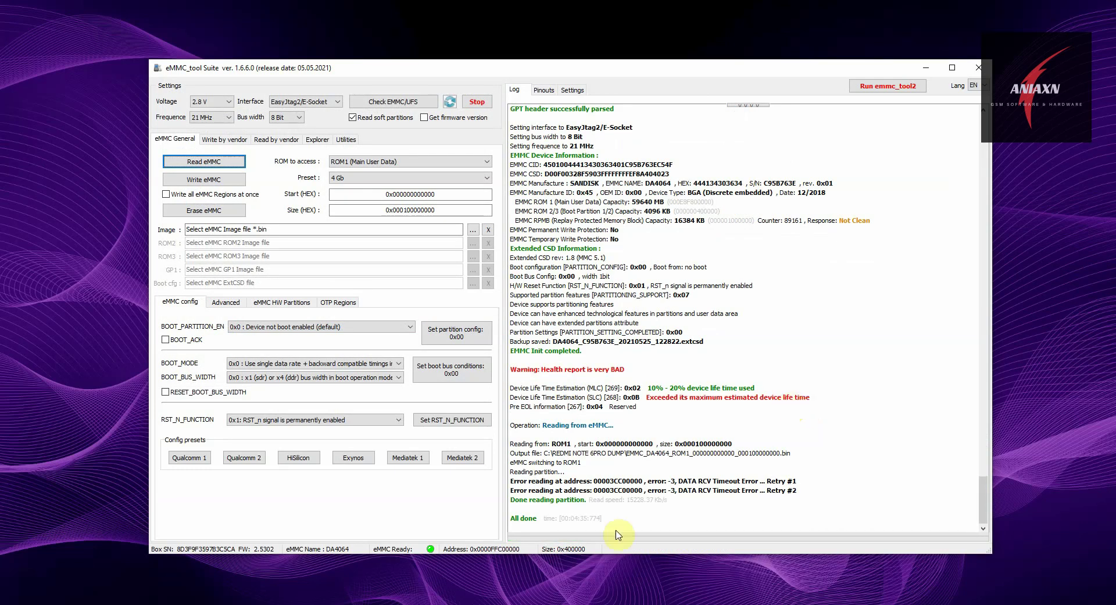
pyautogui.click(635, 515)
pyautogui.click(659, 522)
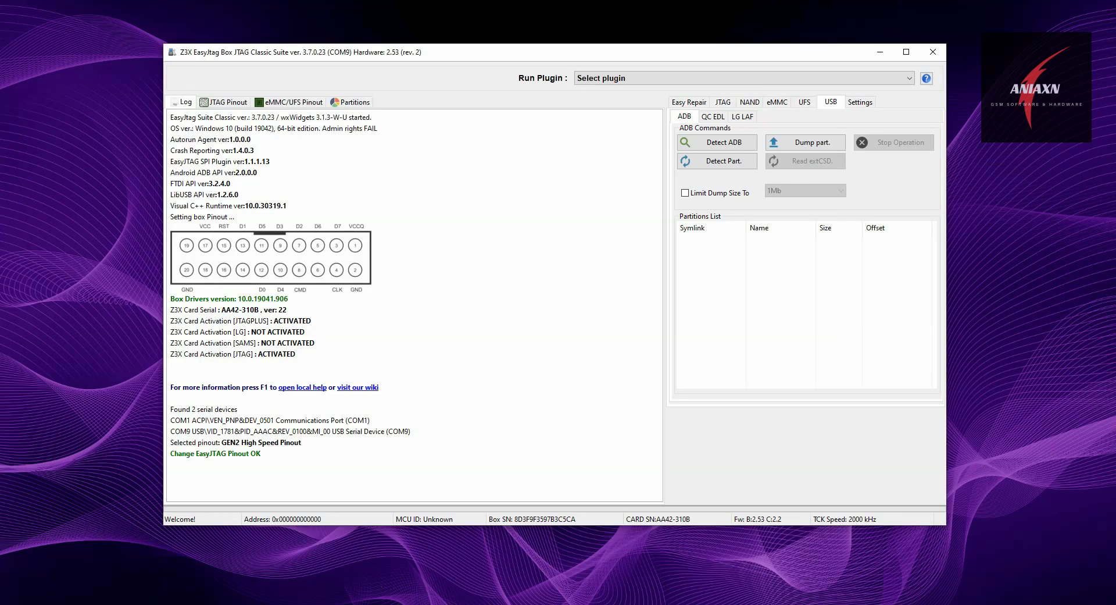
# Detect the eMMC chip and examine the IC name, RPMB capacity and RPMB programming lines in the log
pyautogui.click(777, 102)
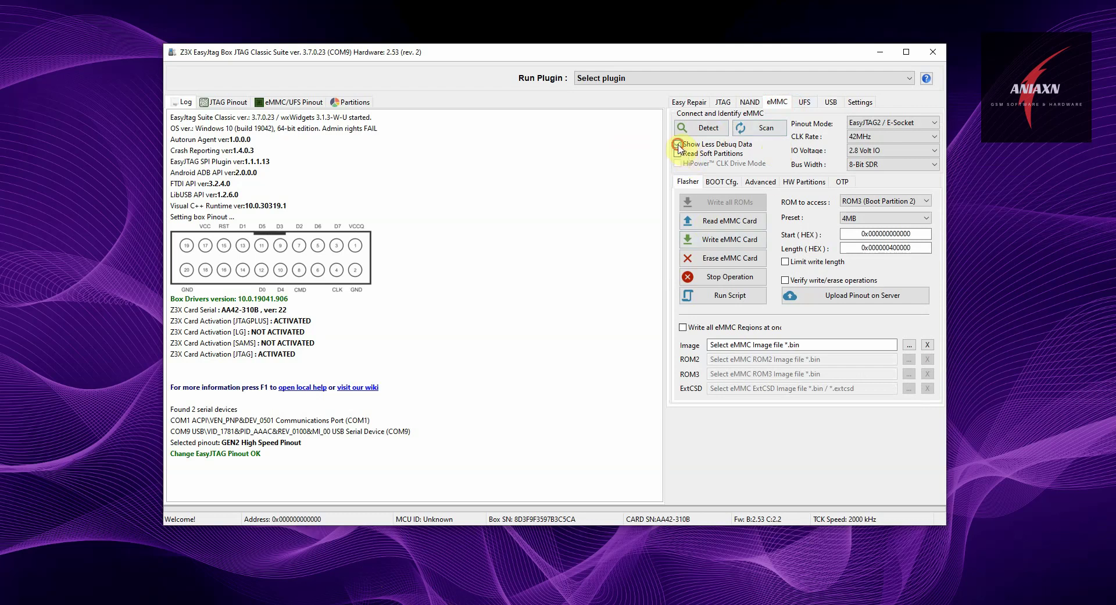
pyautogui.click(701, 128)
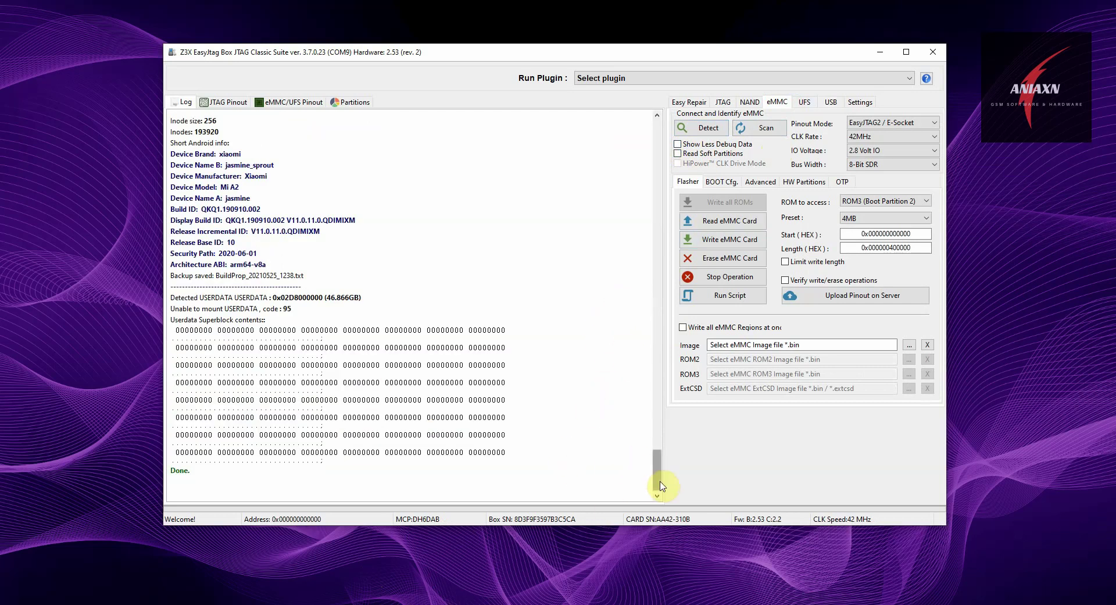
pyautogui.moveTo(660, 486)
pyautogui.mouseDown()
pyautogui.moveTo(668, 428)
pyautogui.moveTo(678, 448)
pyautogui.moveTo(673, 202)
pyautogui.mouseUp()
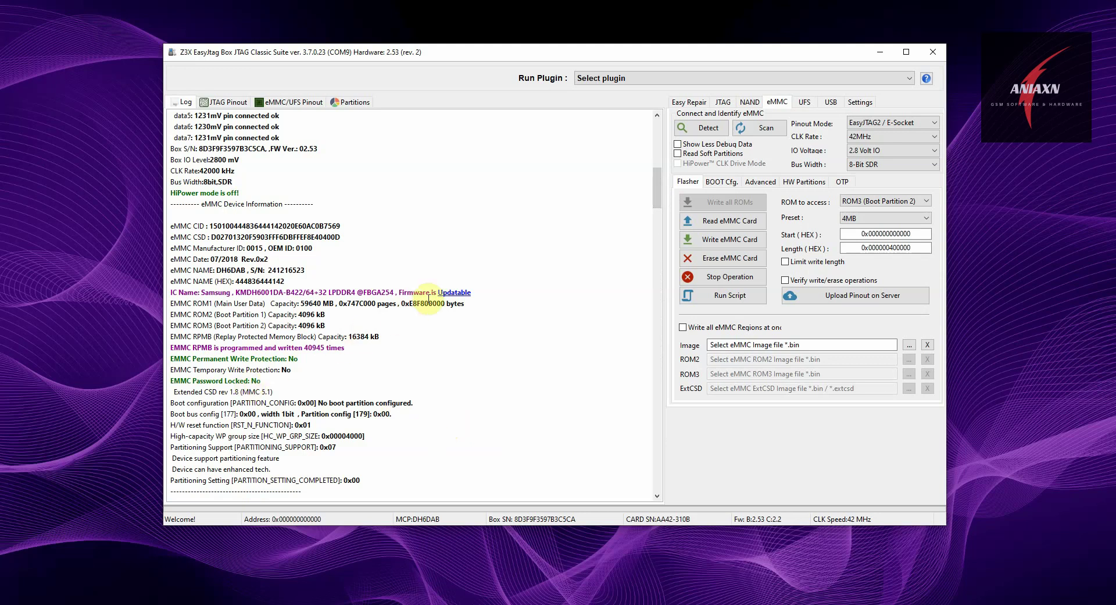
pyautogui.moveTo(504, 288); pyautogui.dragTo(153, 281)
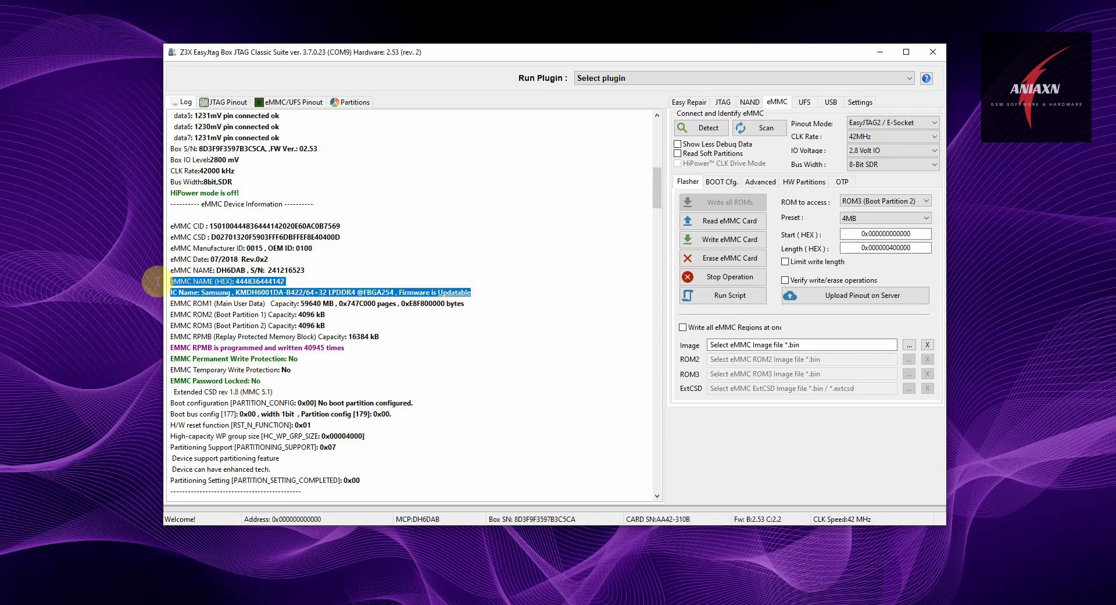
pyautogui.click(522, 358)
pyautogui.moveTo(388, 338); pyautogui.dragTo(158, 336)
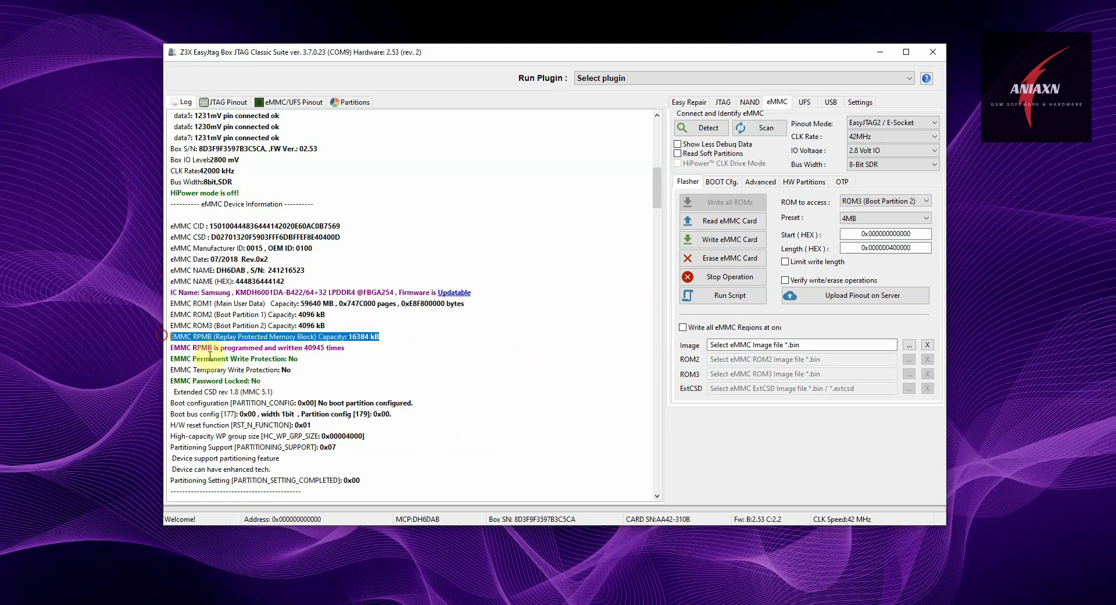
pyautogui.moveTo(358, 351); pyautogui.dragTo(156, 348)
pyautogui.click(497, 365)
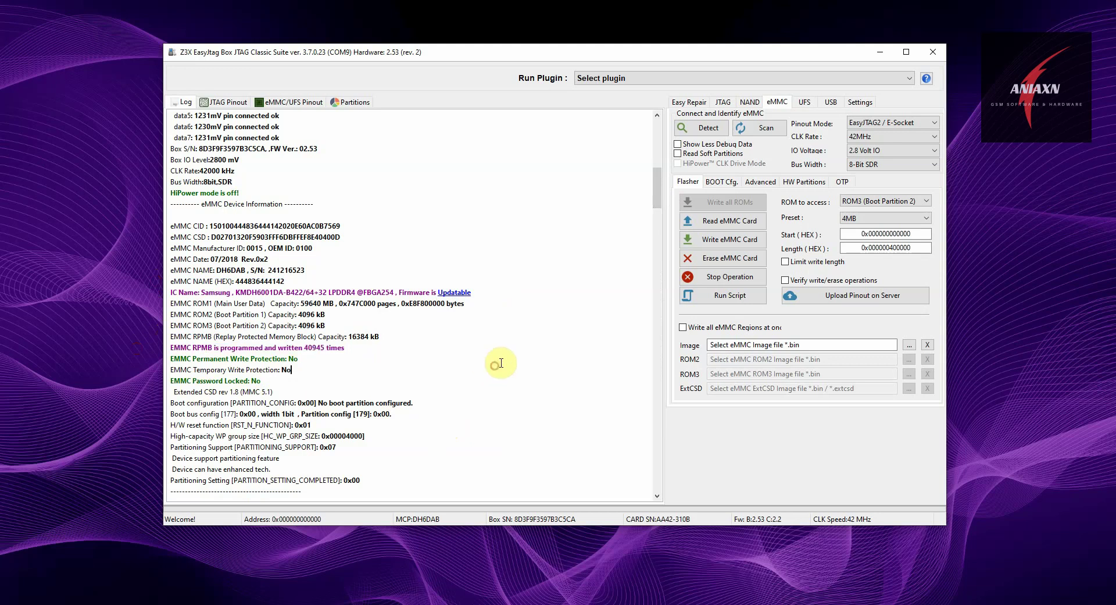
pyautogui.click(463, 292)
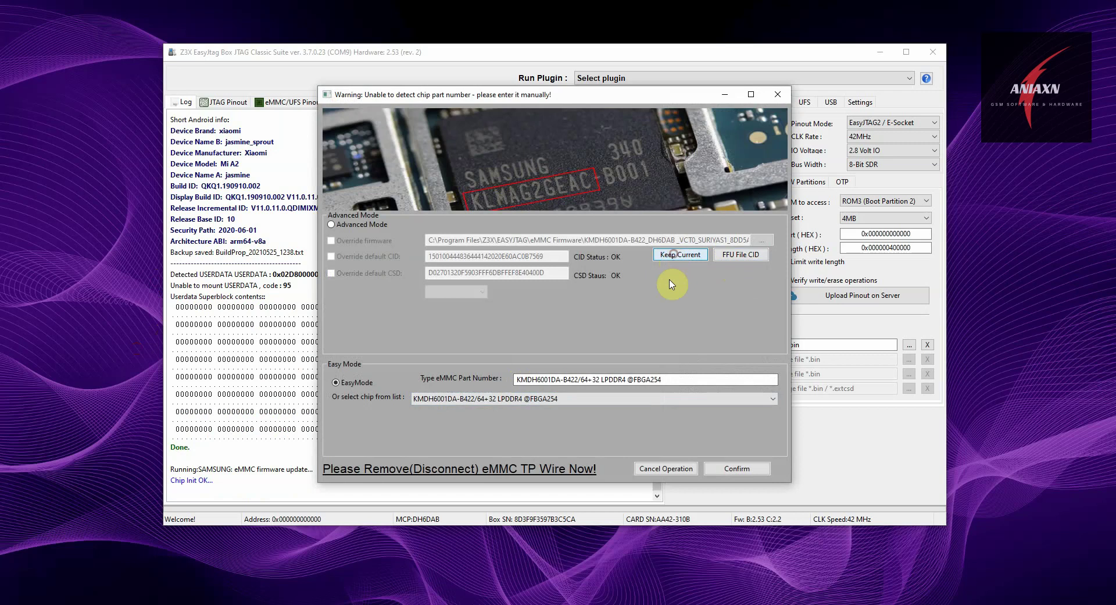
pyautogui.click(732, 469)
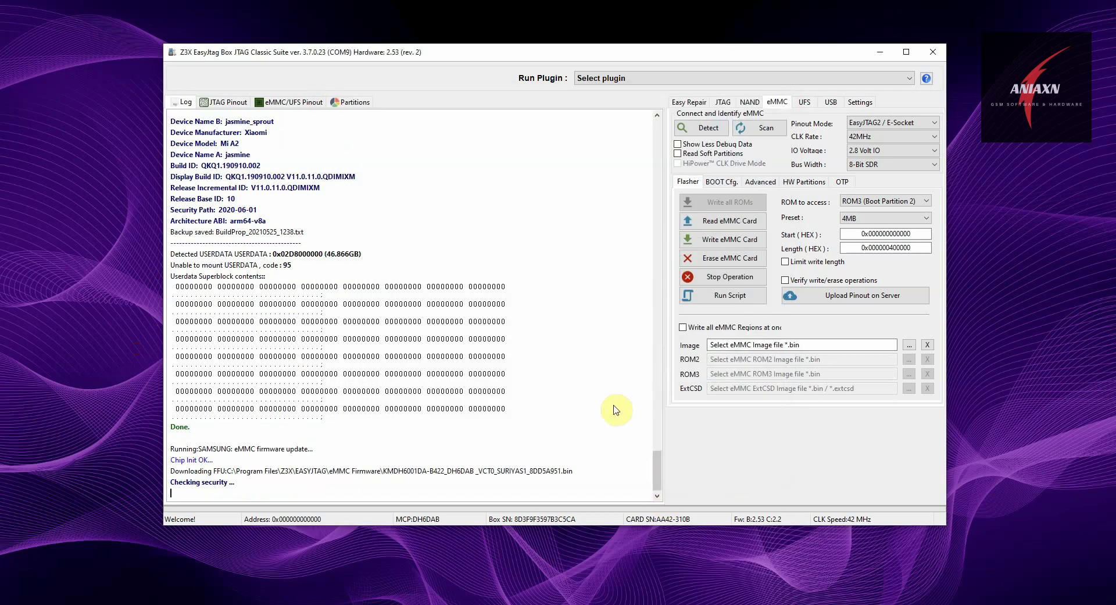
pyautogui.click(527, 348)
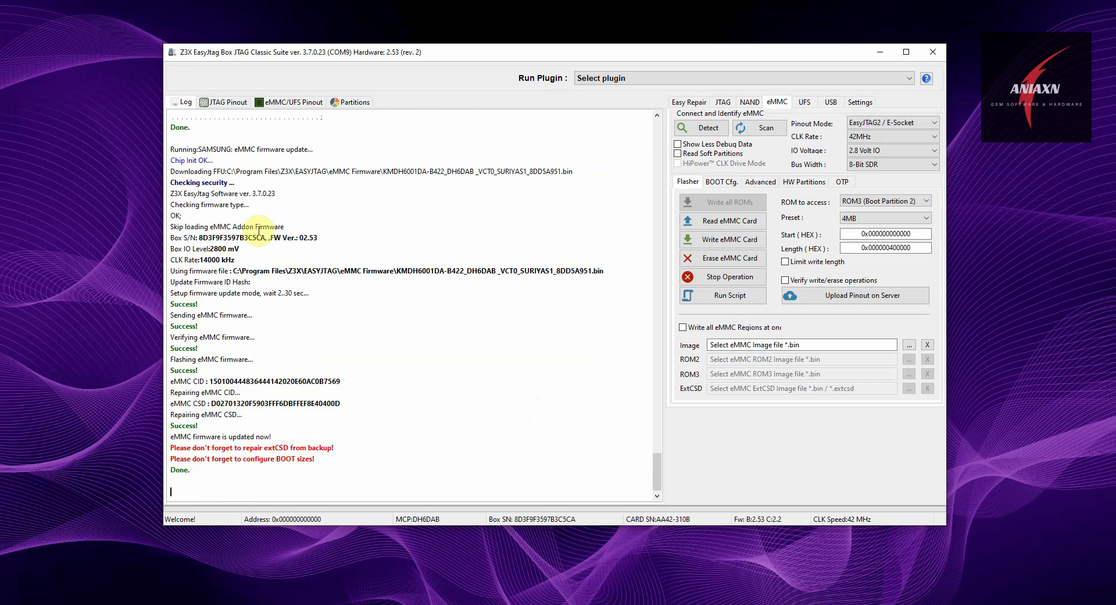
# Detect the eMMC again after the firmware update and examine its RPMB capacity and programming status
pyautogui.click(707, 129)
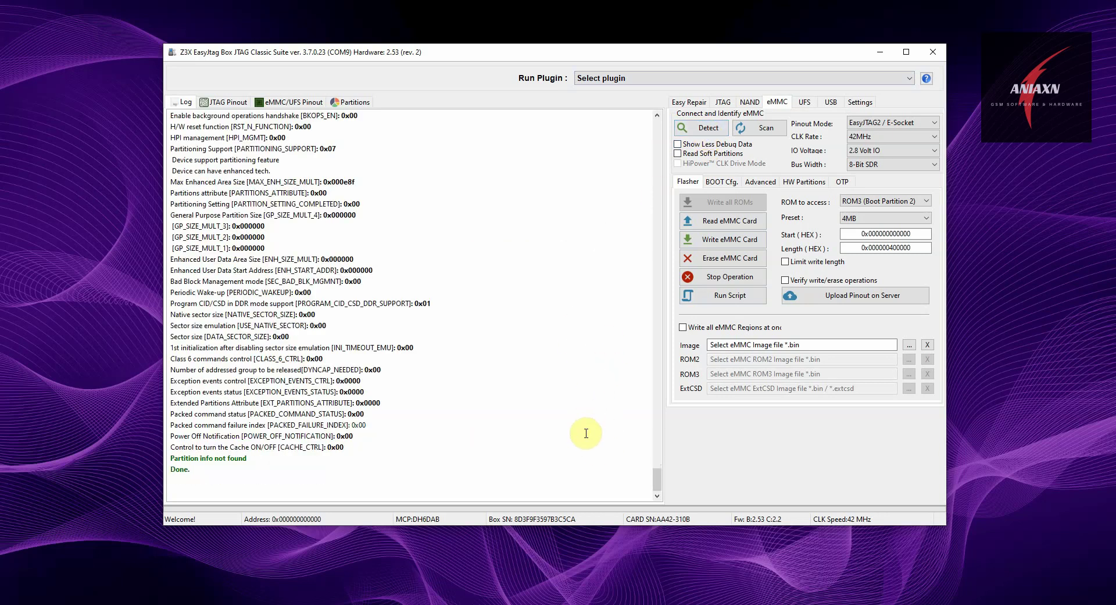
pyautogui.moveTo(662, 486); pyautogui.dragTo(683, 364)
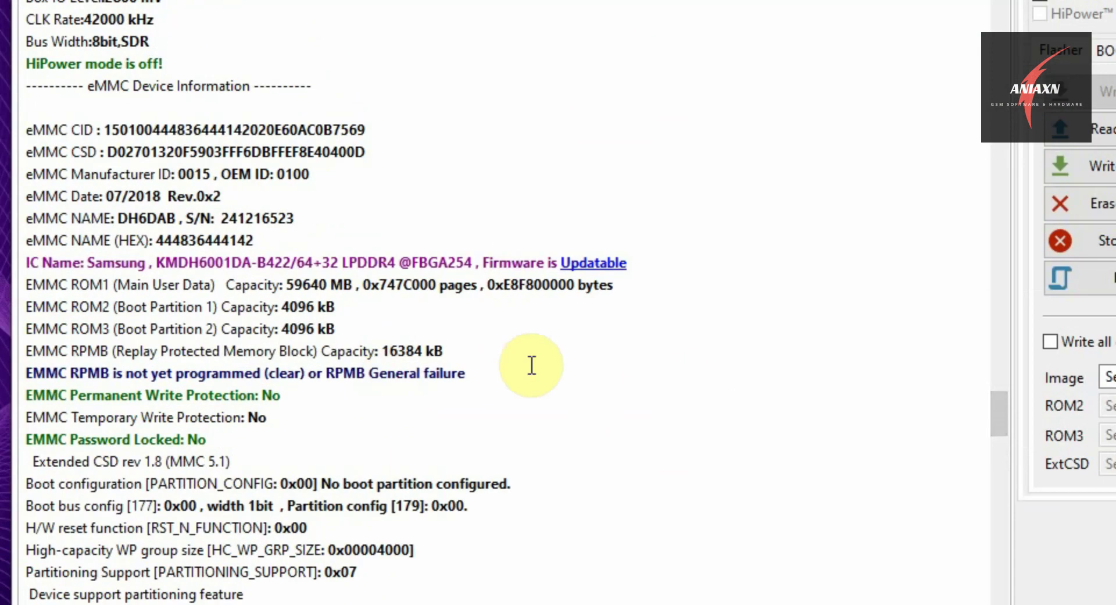
pyautogui.moveTo(434, 338); pyautogui.dragTo(175, 335)
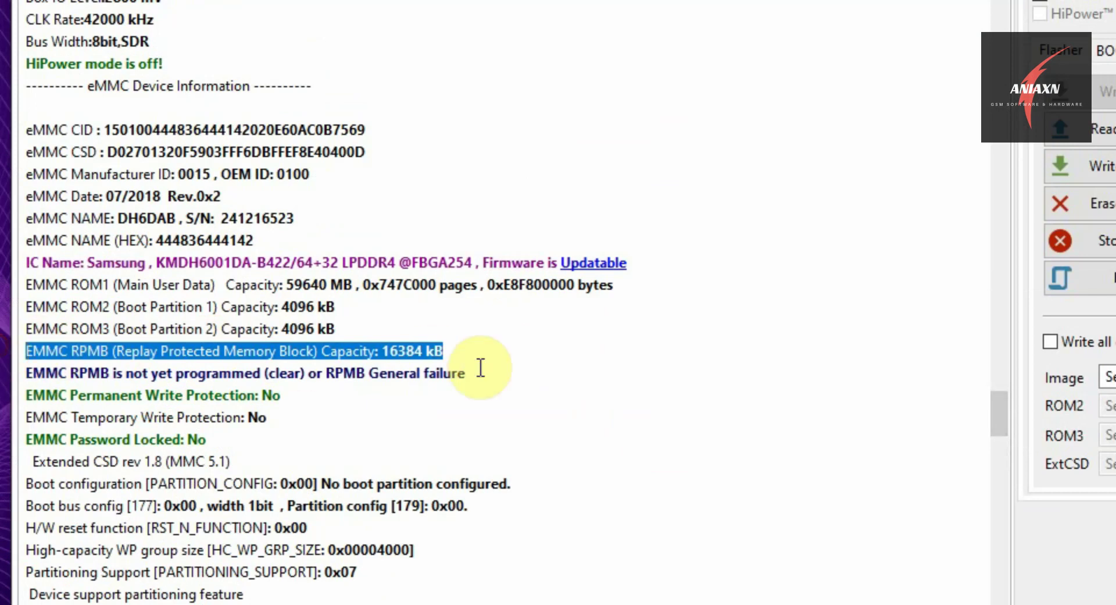
pyautogui.moveTo(467, 373); pyautogui.dragTo(25, 375)
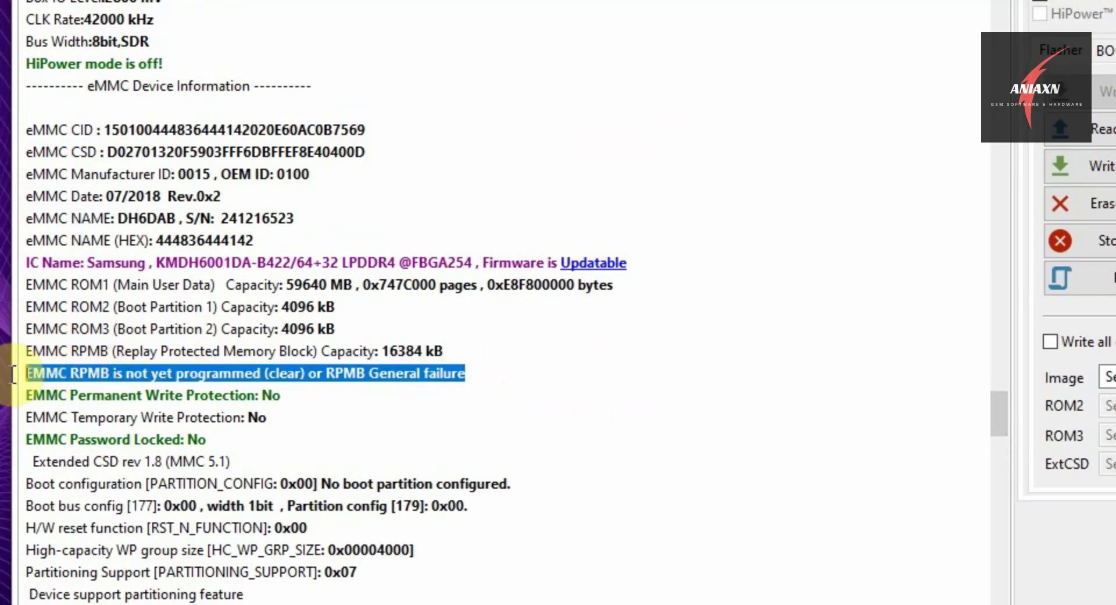
pyautogui.click(585, 406)
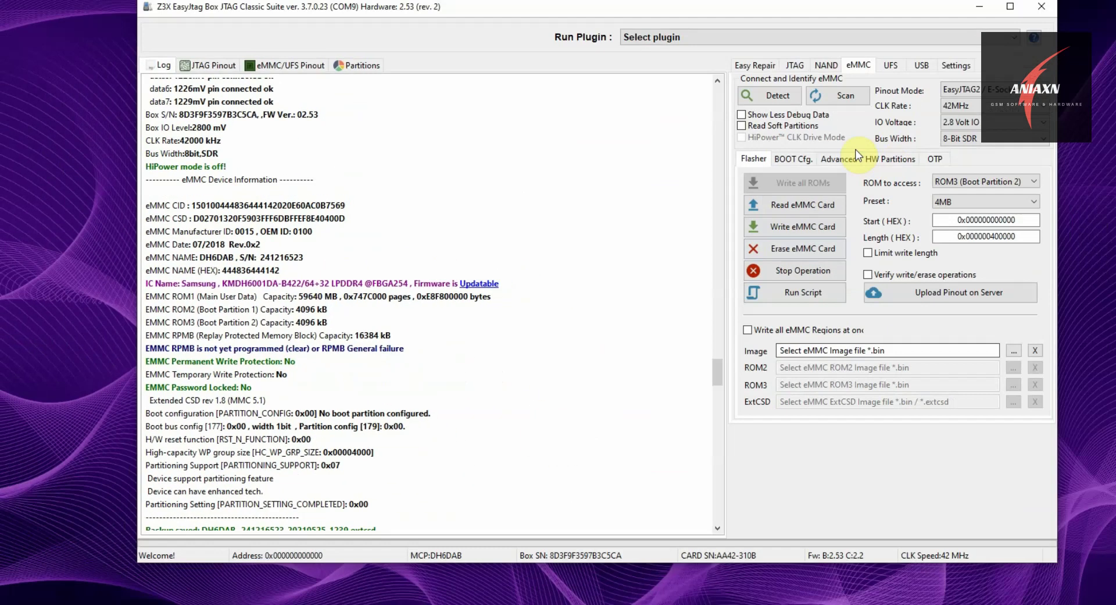
# Run the UNIVERSAL: Factory Format custom operation on the eMMC, confirm it and review the format log
pyautogui.click(857, 157)
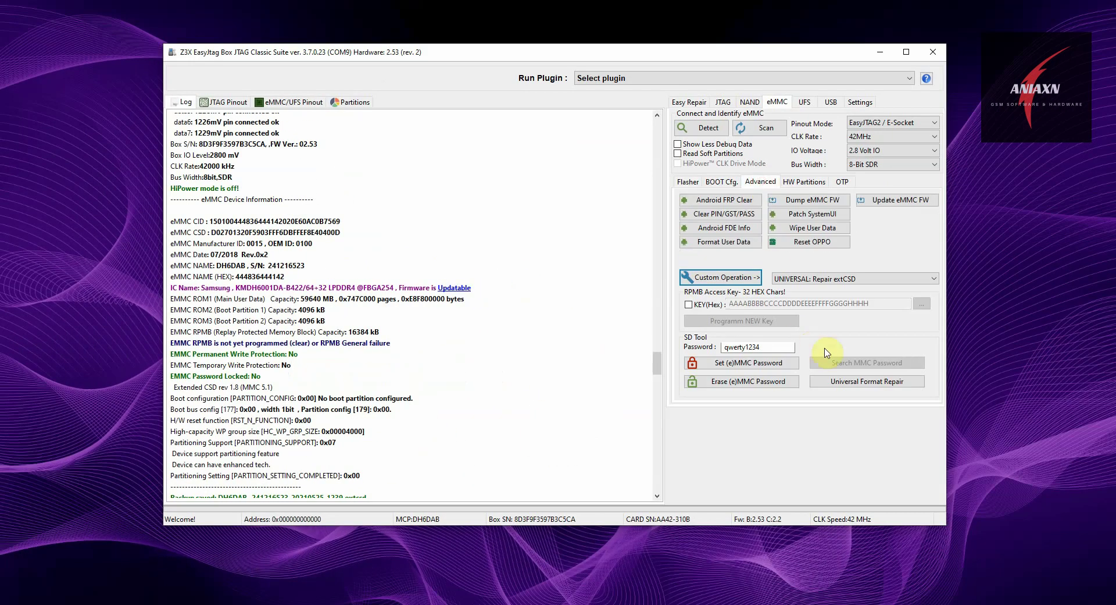
pyautogui.click(823, 278)
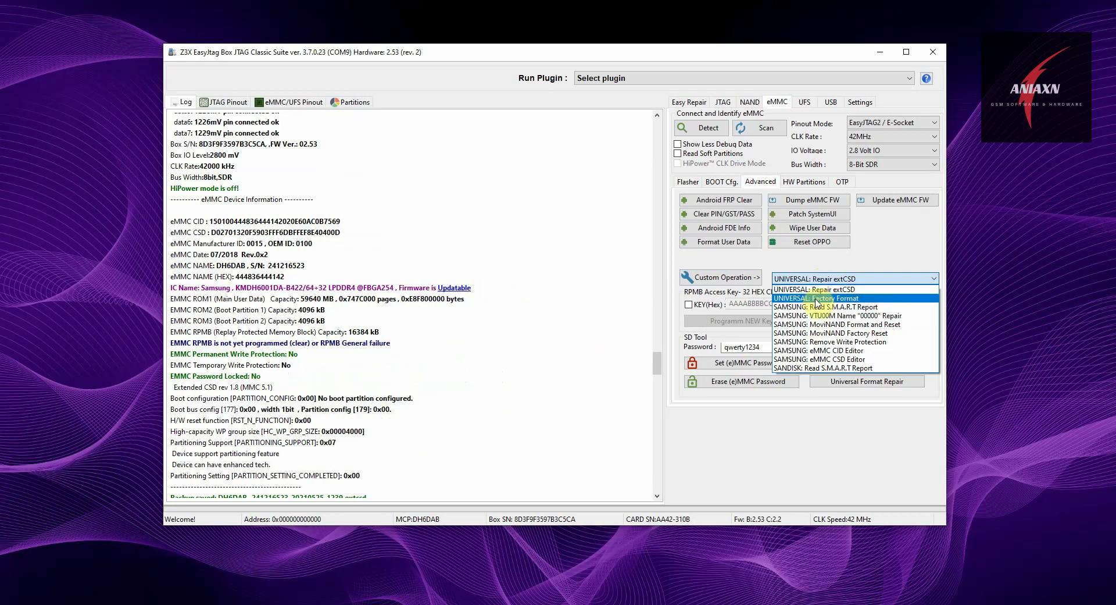
pyautogui.click(799, 298)
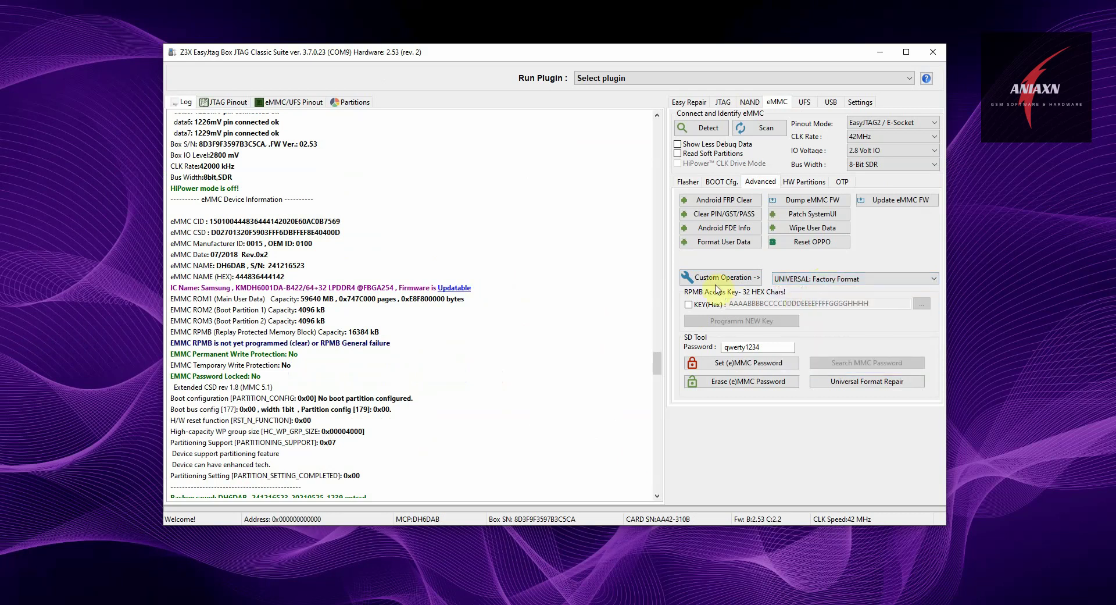
pyautogui.click(721, 278)
pyautogui.click(599, 371)
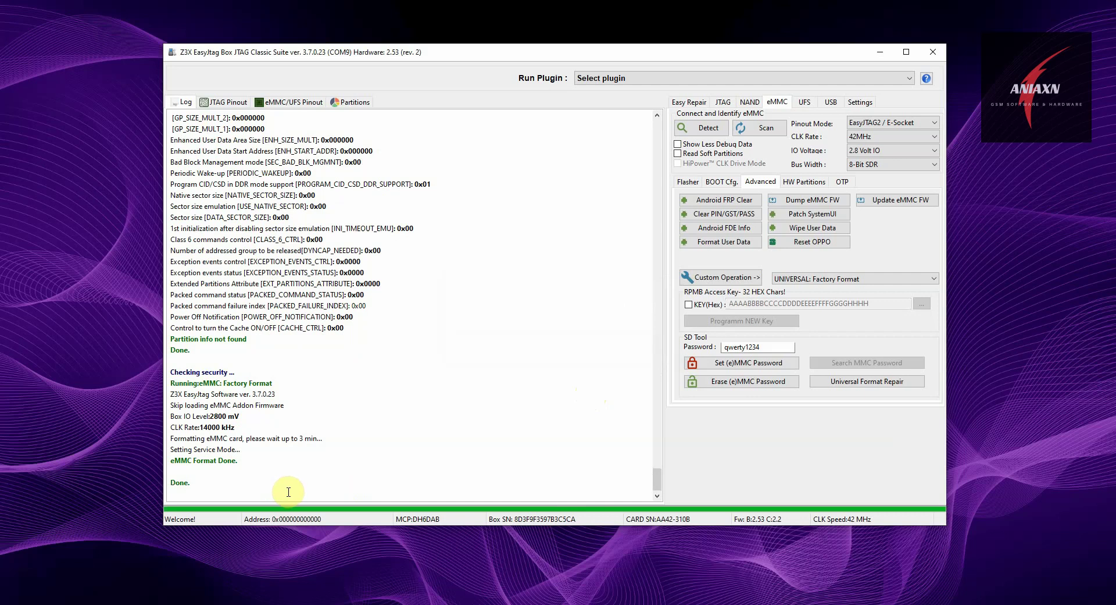
pyautogui.moveTo(244, 490); pyautogui.dragTo(170, 469)
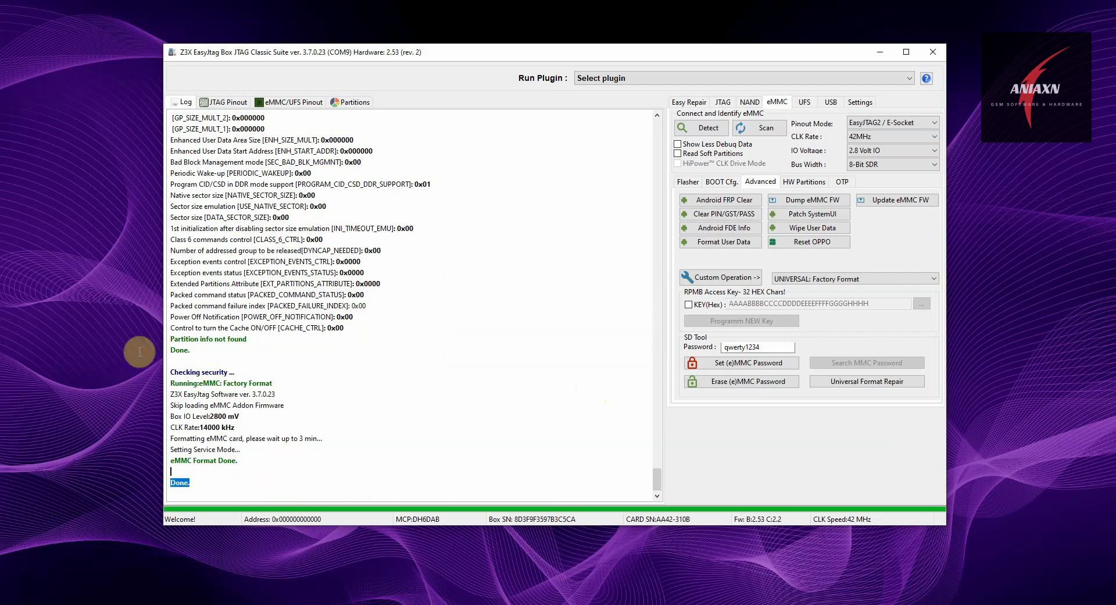
pyautogui.moveTo(245, 490); pyautogui.dragTo(167, 367)
pyautogui.click(281, 478)
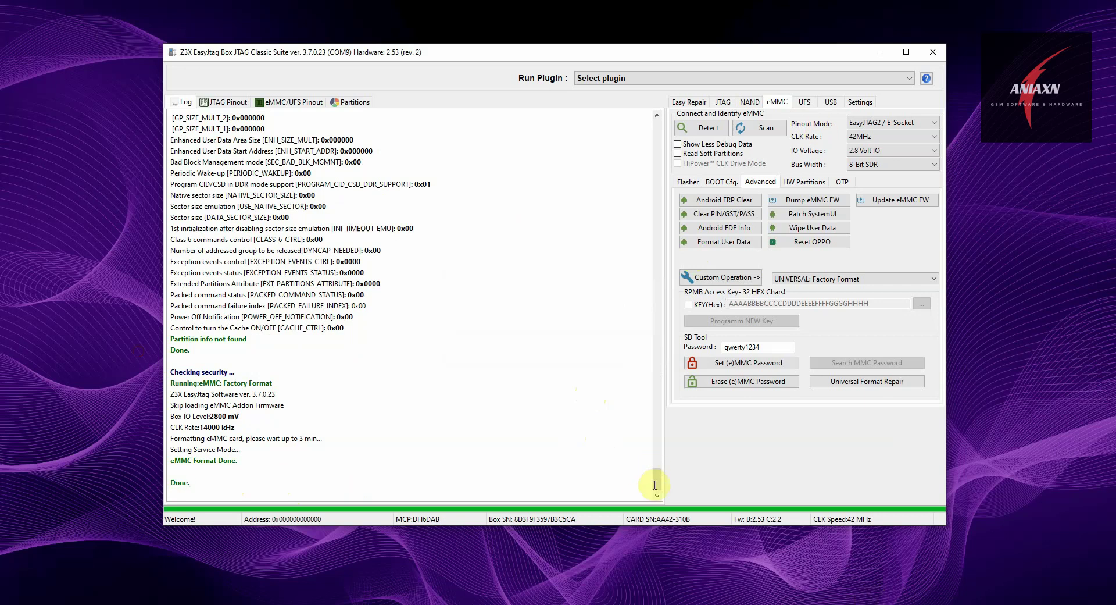
# Detect the factory-formatted eMMC and check the RPMB status line in its device information
pyautogui.scroll(10, 656, 482)
pyautogui.moveTo(664, 496); pyautogui.dragTo(668, 512)
pyautogui.click(706, 129)
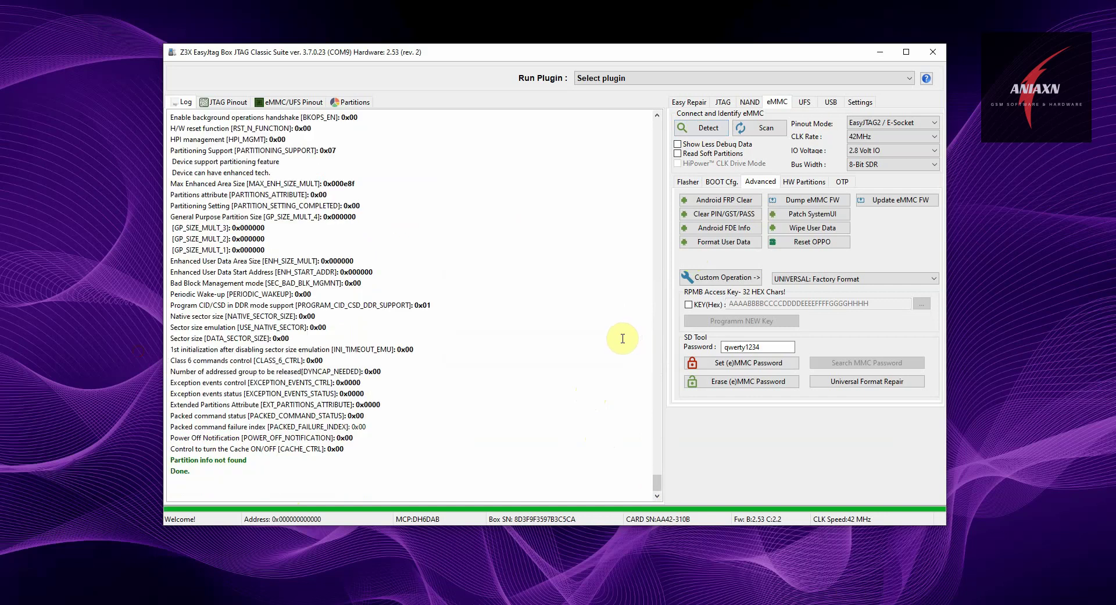
pyautogui.moveTo(658, 493); pyautogui.dragTo(665, 406)
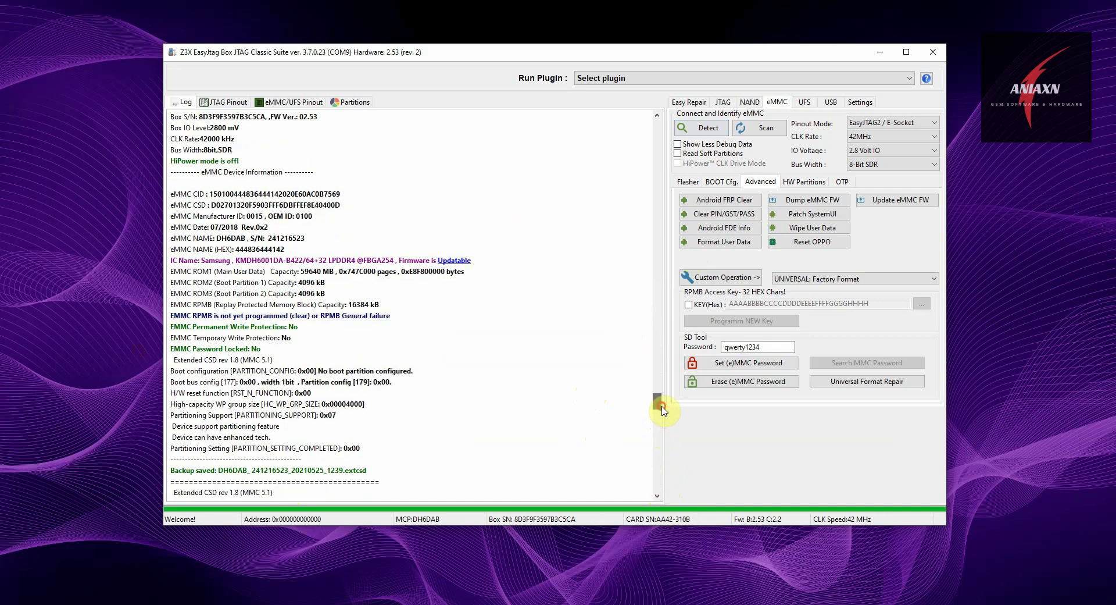
pyautogui.click(309, 317)
pyautogui.moveTo(398, 317); pyautogui.dragTo(151, 313)
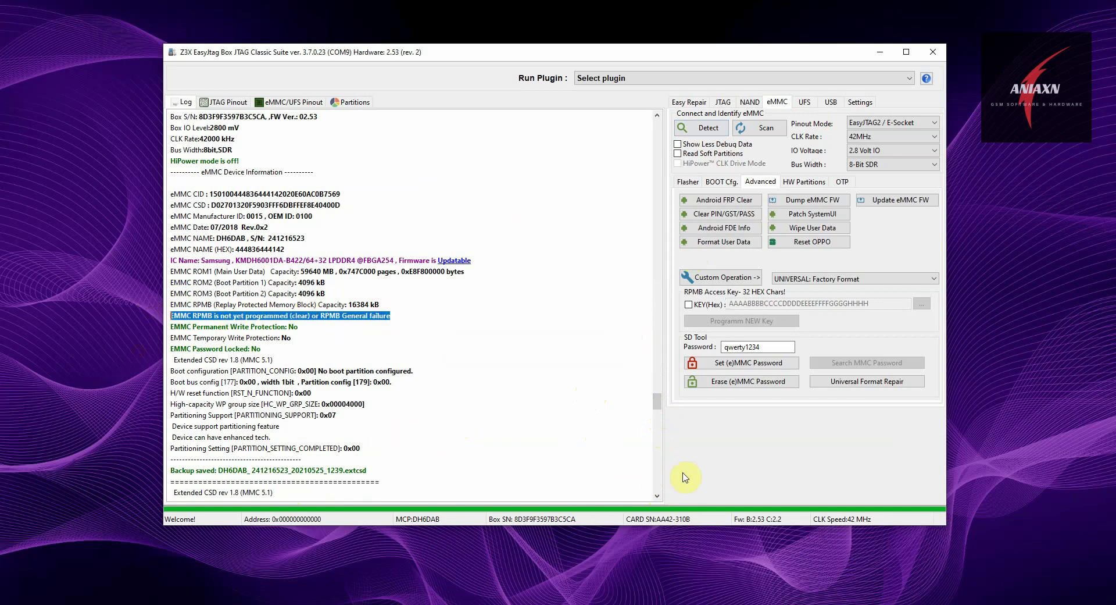
pyautogui.click(493, 346)
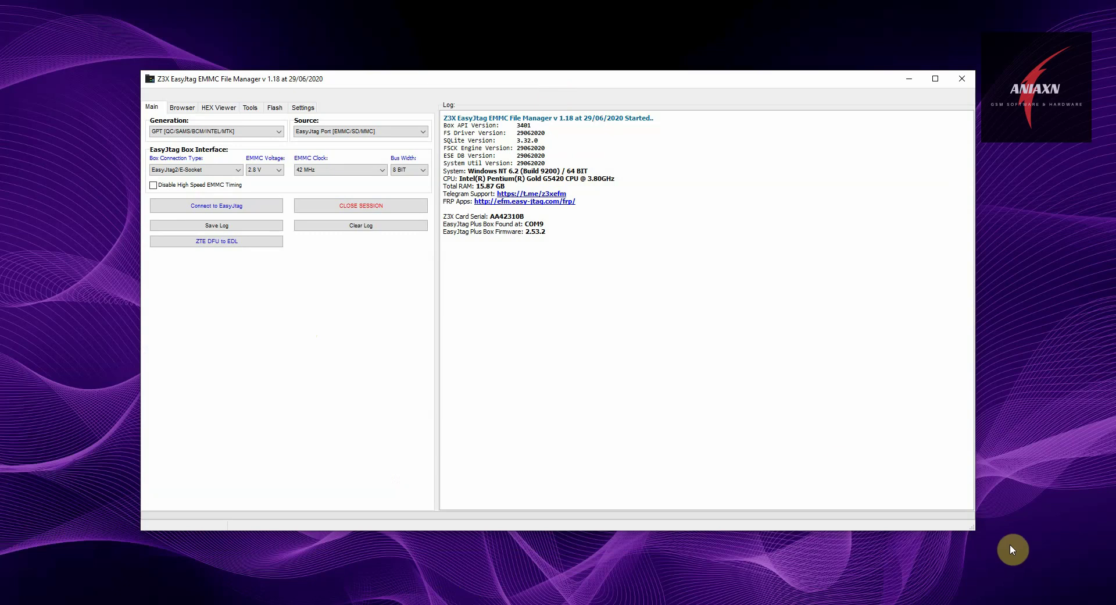
# Switch to EasyJtag EMMC File Manager and connect to the eMMC using source EasyJtag Port [EMMC/SD/MMC] and EasyJtag2/E-Socket
pyautogui.moveTo(969, 527); pyautogui.dragTo(908, 532)
pyautogui.moveTo(542, 79); pyautogui.dragTo(574, 83)
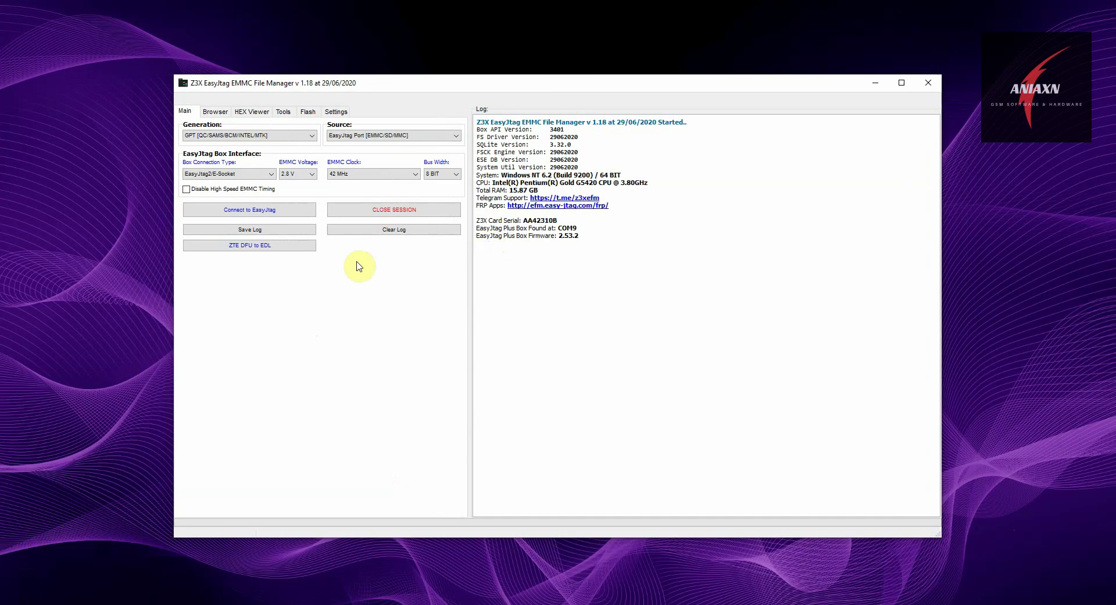
pyautogui.click(353, 137)
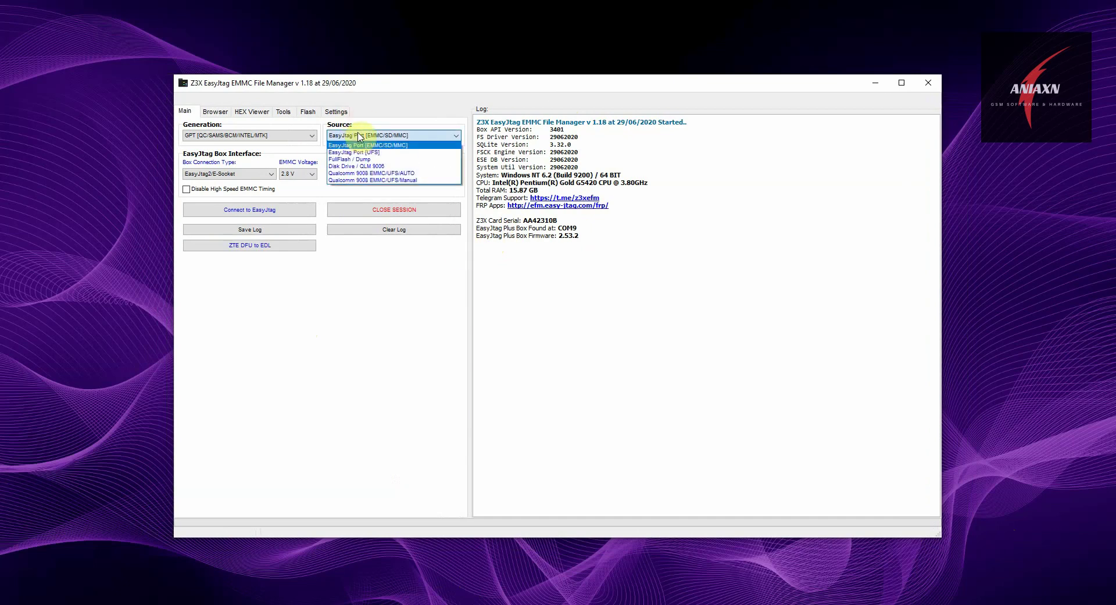
pyautogui.click(359, 136)
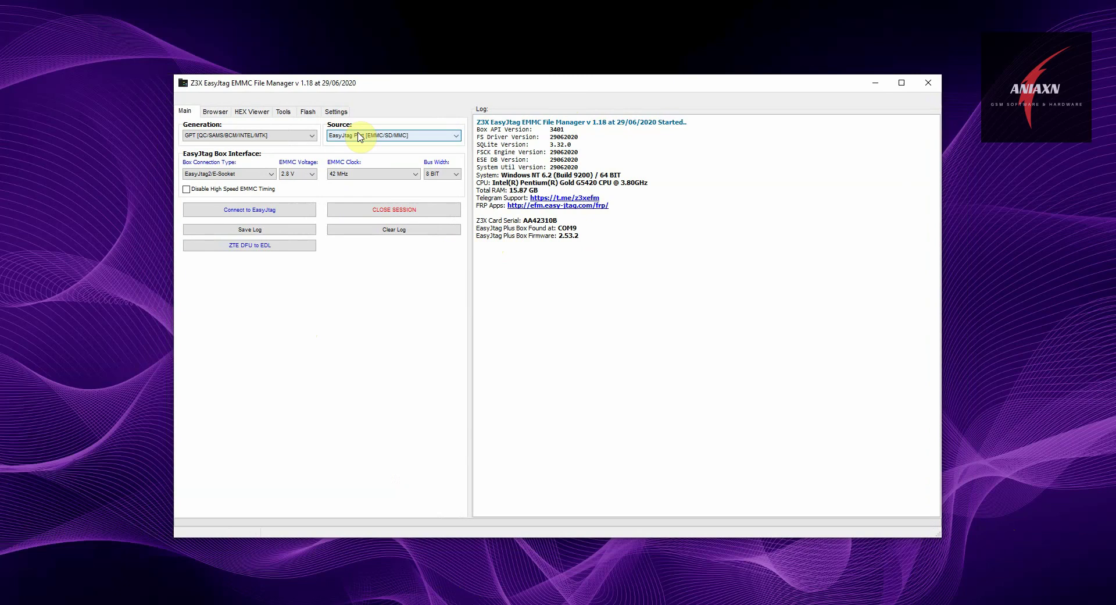
pyautogui.click(256, 177)
pyautogui.click(257, 177)
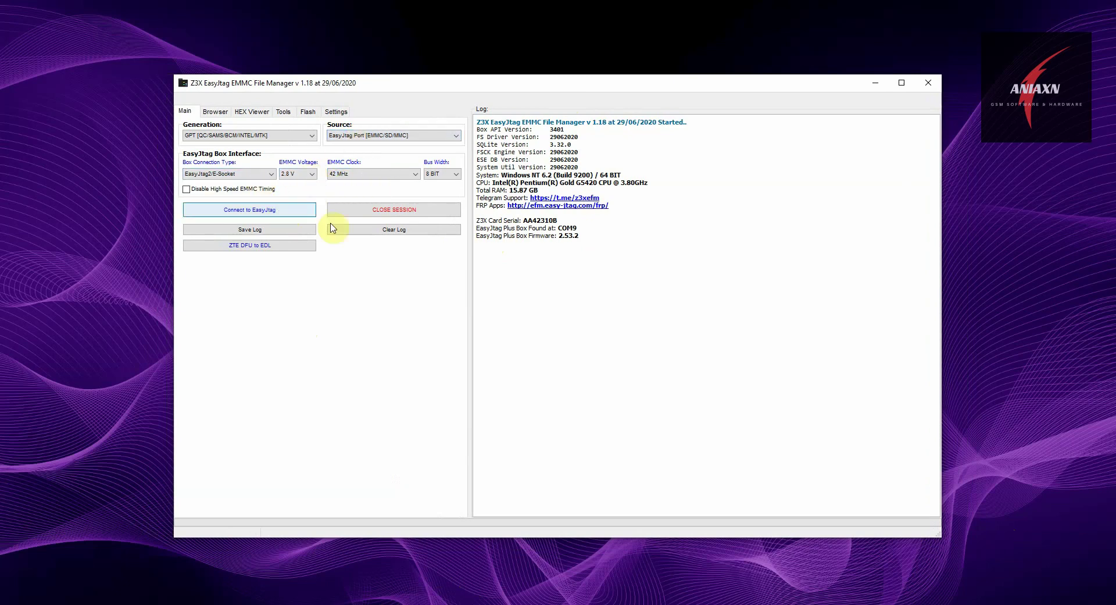
pyautogui.click(263, 215)
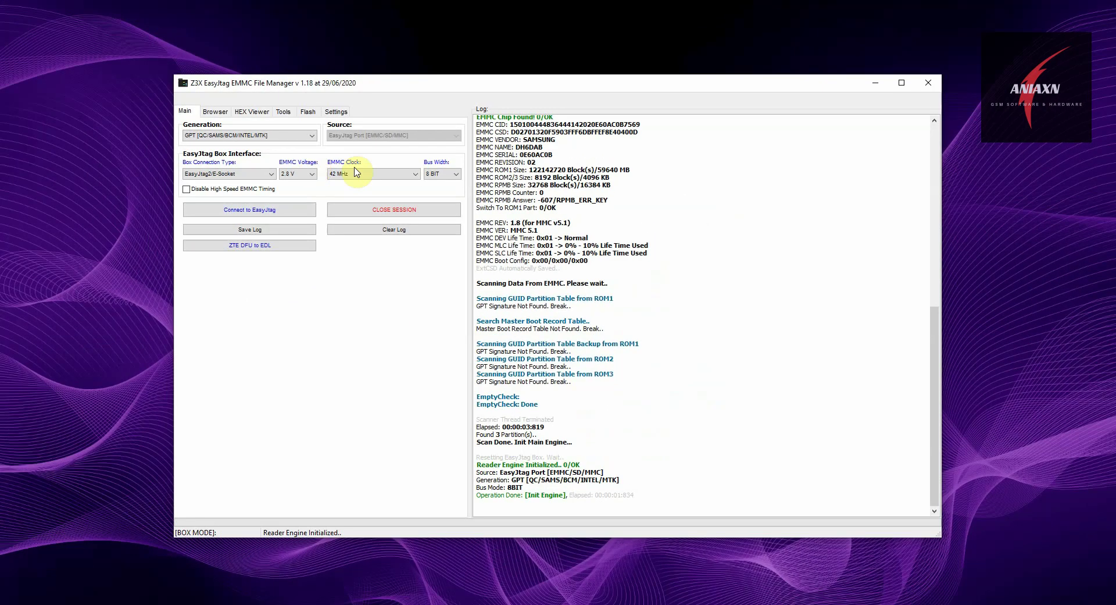
# Load the images folder of REDMI NOTE 6 PRO MIUI10 EMMC CHANGE FILE BY WELCOME ZONE for Qualcomm flashing and review its partition list
pyautogui.click(308, 112)
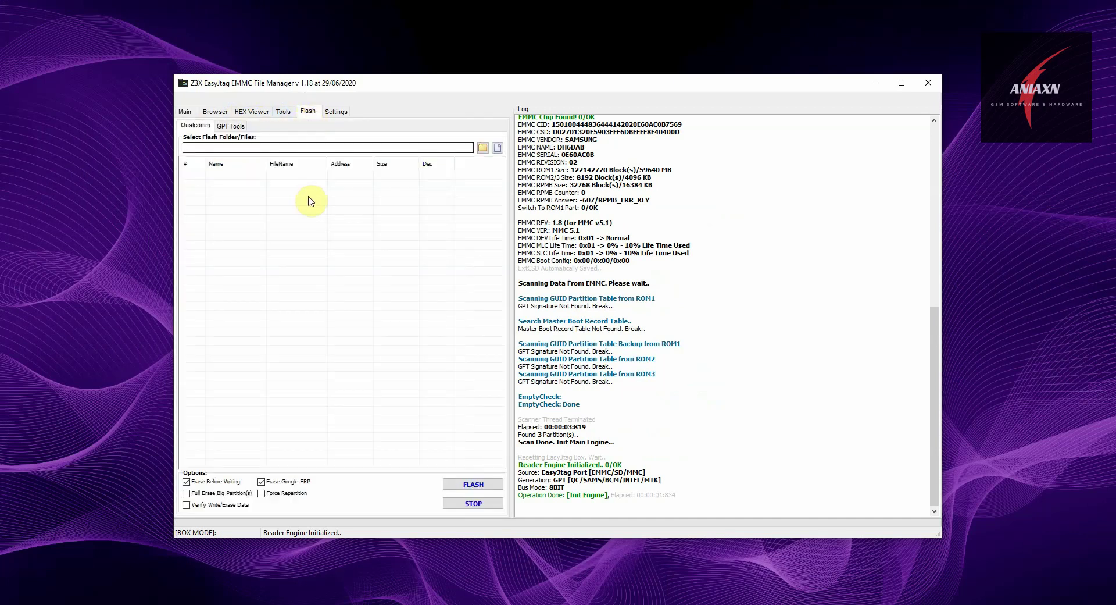
pyautogui.click(485, 151)
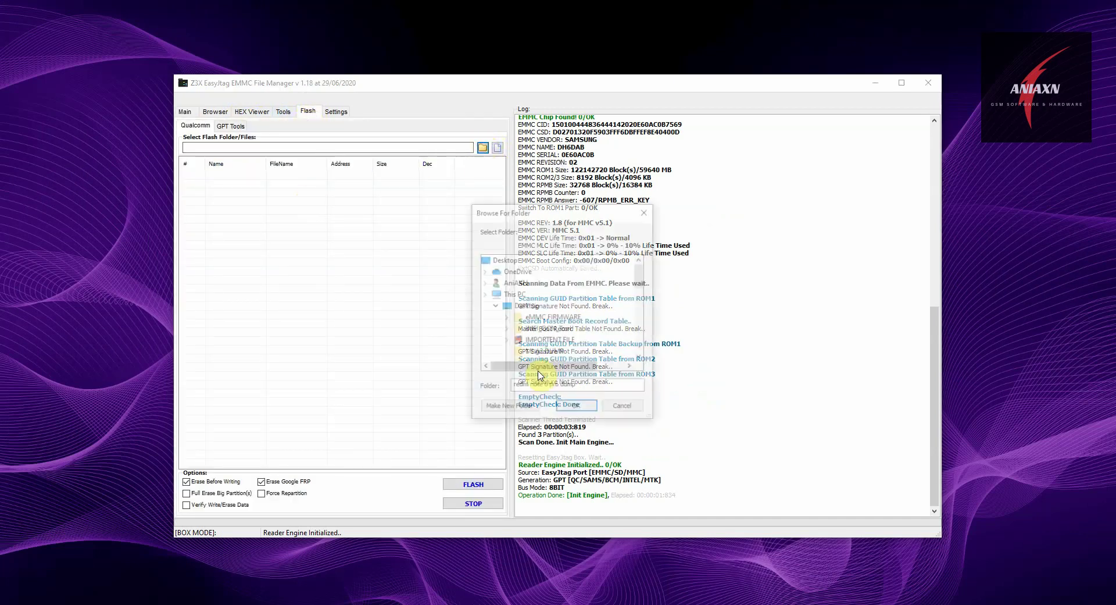
pyautogui.moveTo(579, 387); pyautogui.dragTo(509, 387)
pyautogui.rightClick(544, 386)
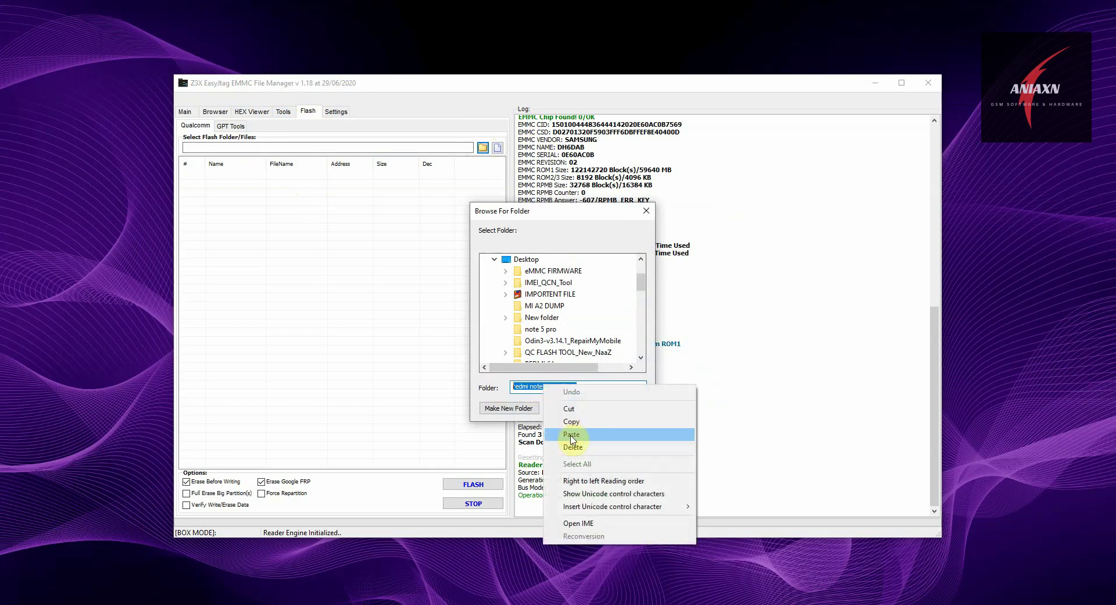
pyautogui.click(567, 432)
pyautogui.click(576, 409)
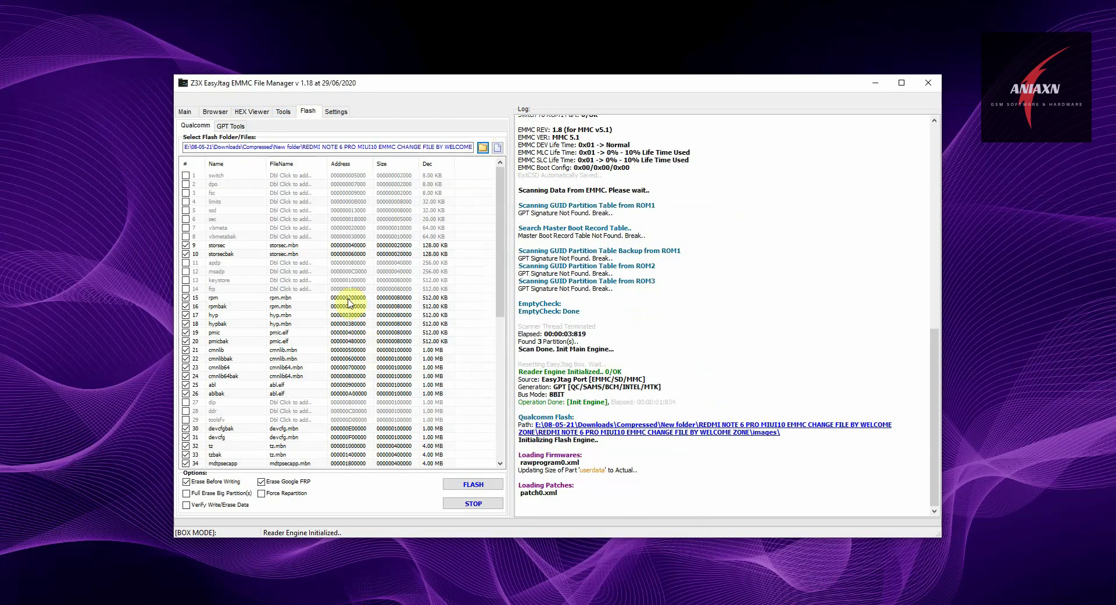
pyautogui.moveTo(499, 194); pyautogui.dragTo(482, 407)
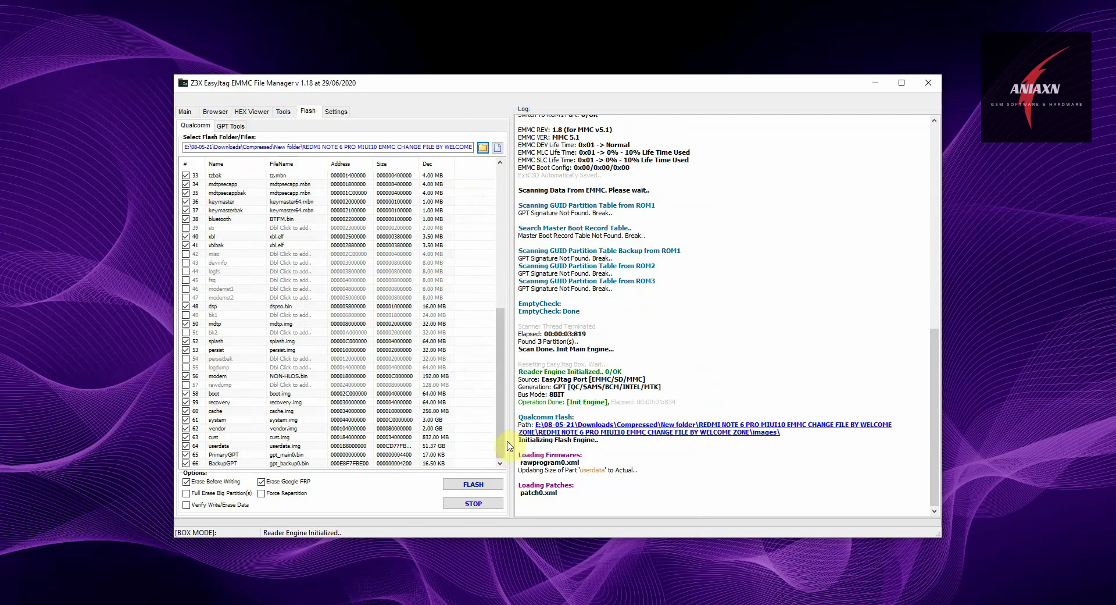
pyautogui.moveTo(501, 451); pyautogui.dragTo(510, 306)
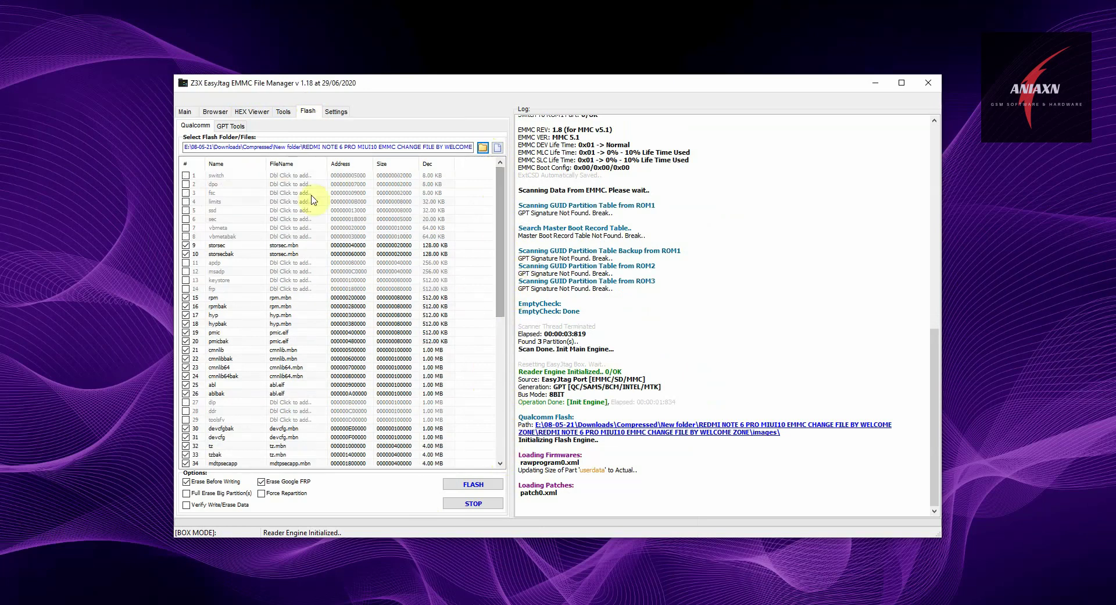
# Turn off Erase Google FRP, flash the loaded firmware to the eMMC and review the patch and completion log
pyautogui.moveTo(303, 602)
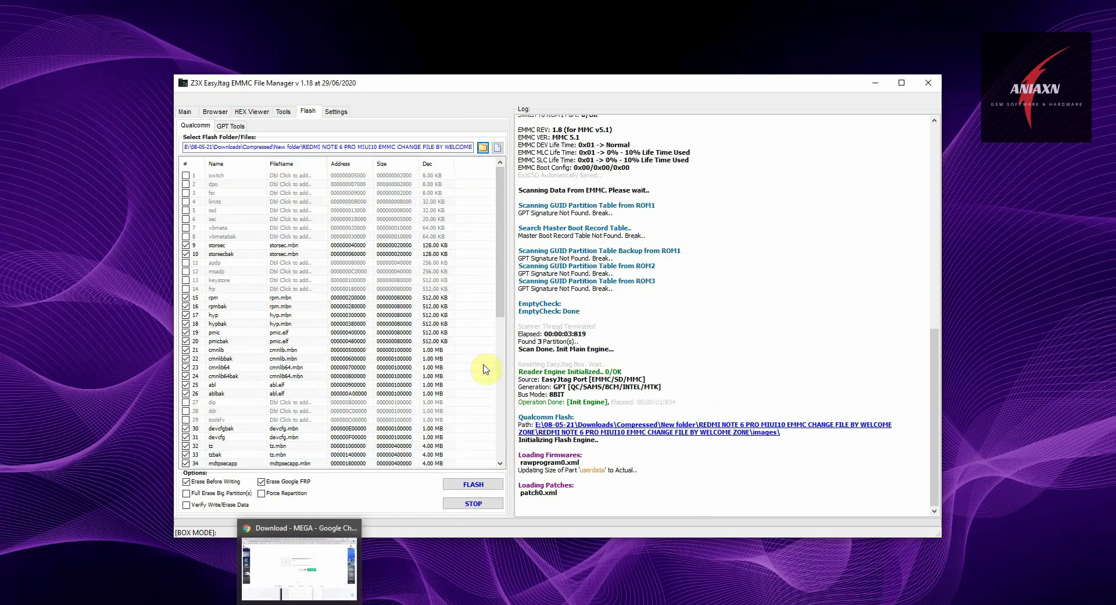
pyautogui.click(268, 482)
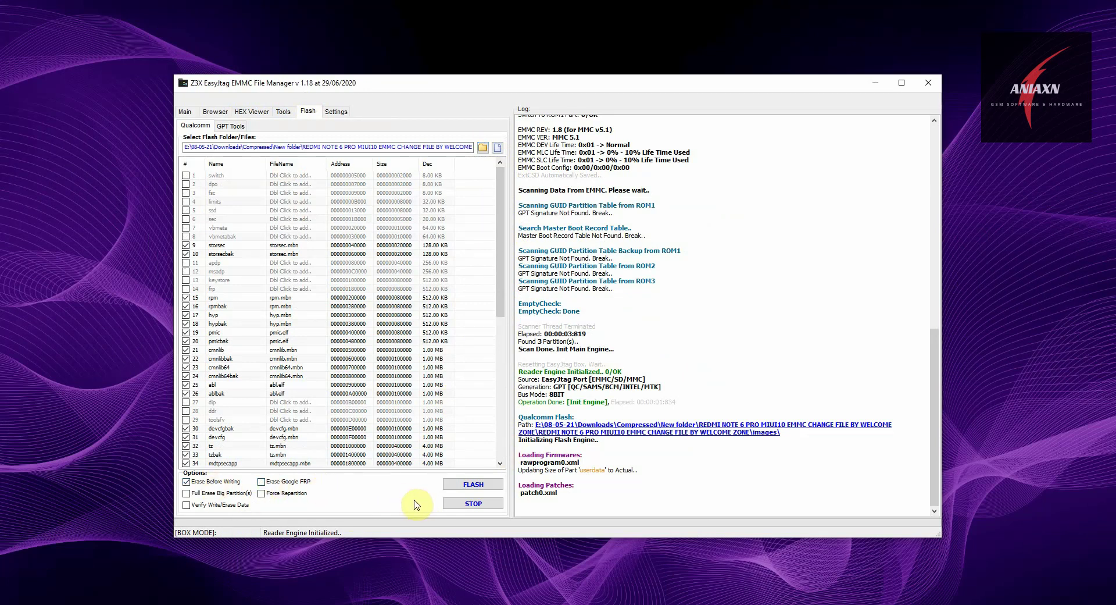
pyautogui.click(473, 483)
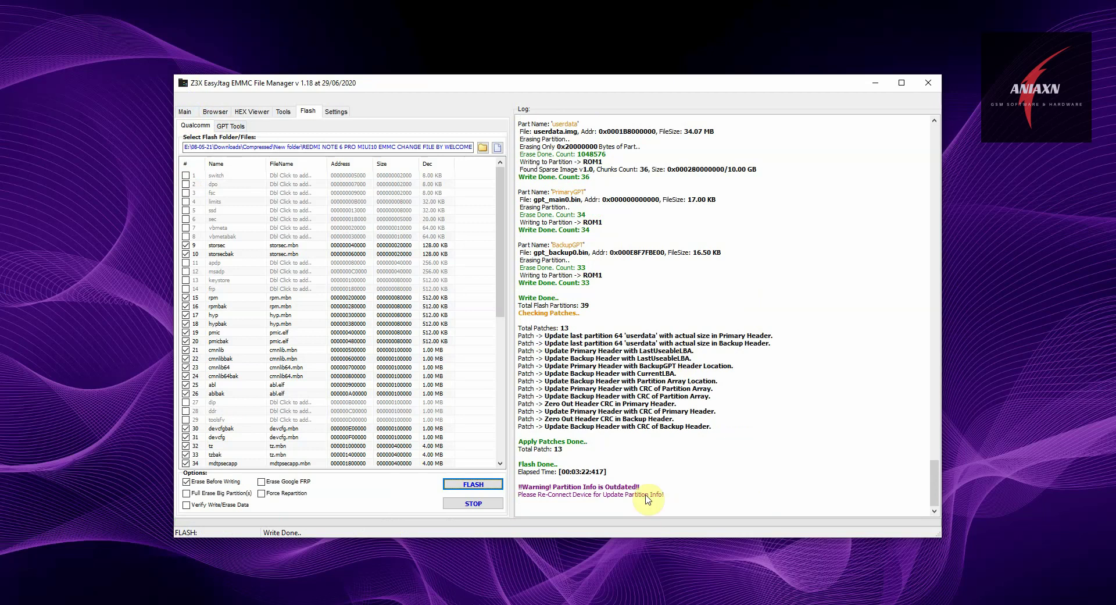
pyautogui.moveTo(690, 498); pyautogui.dragTo(520, 328)
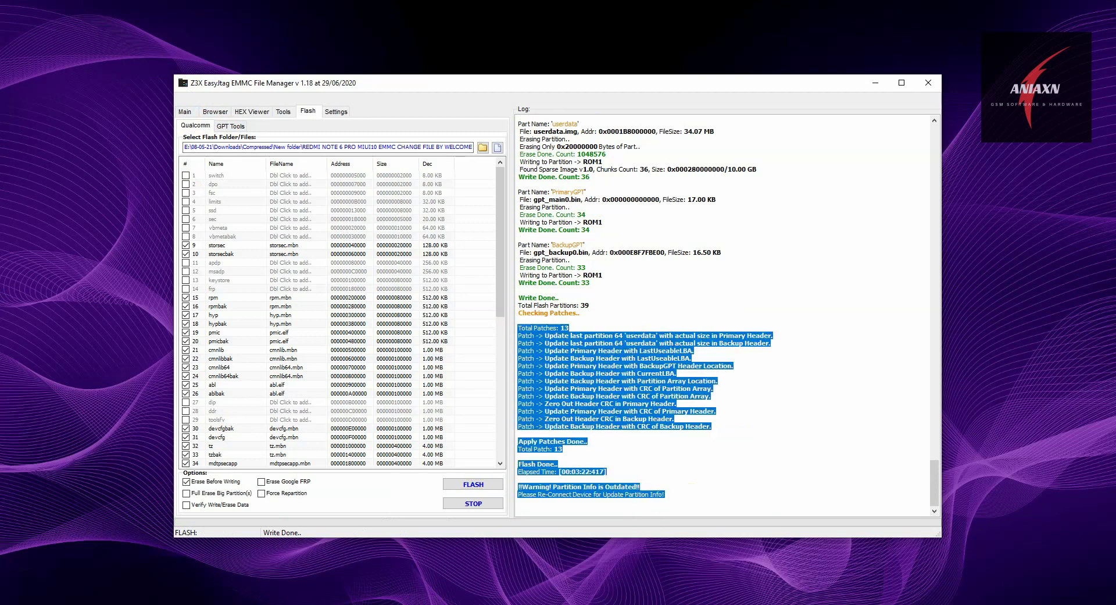